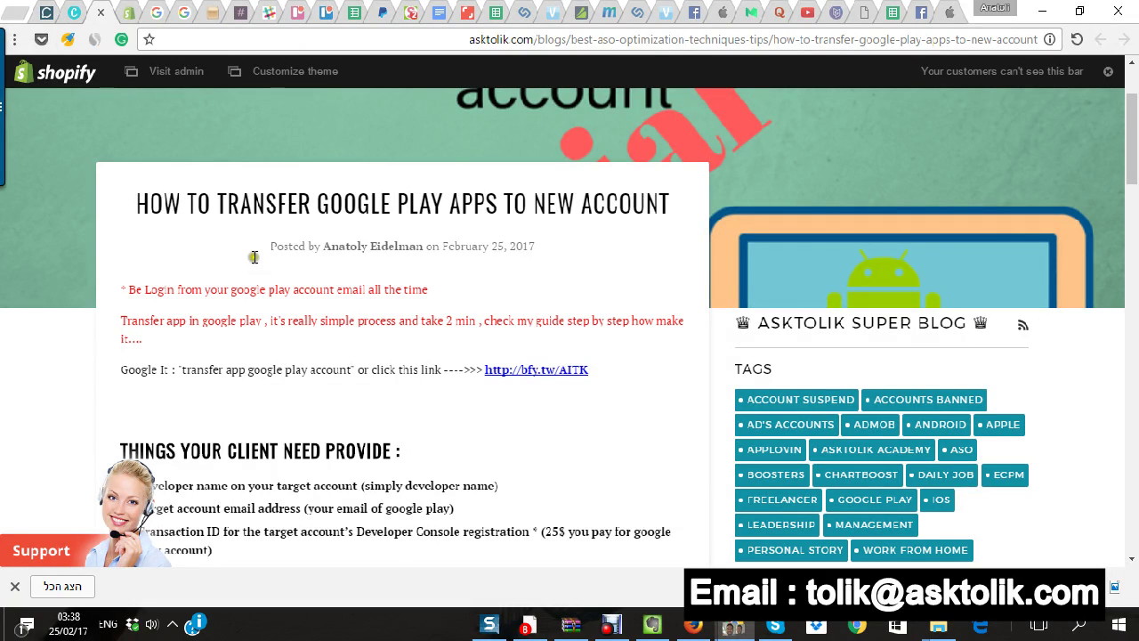
# Step: Follow the guide's search link for "transfer app google play account" and open the "Transfer apps to a different developer account" result
pyautogui.scroll(2, 384, 310)
pyautogui.scroll(-3, 415, 300)
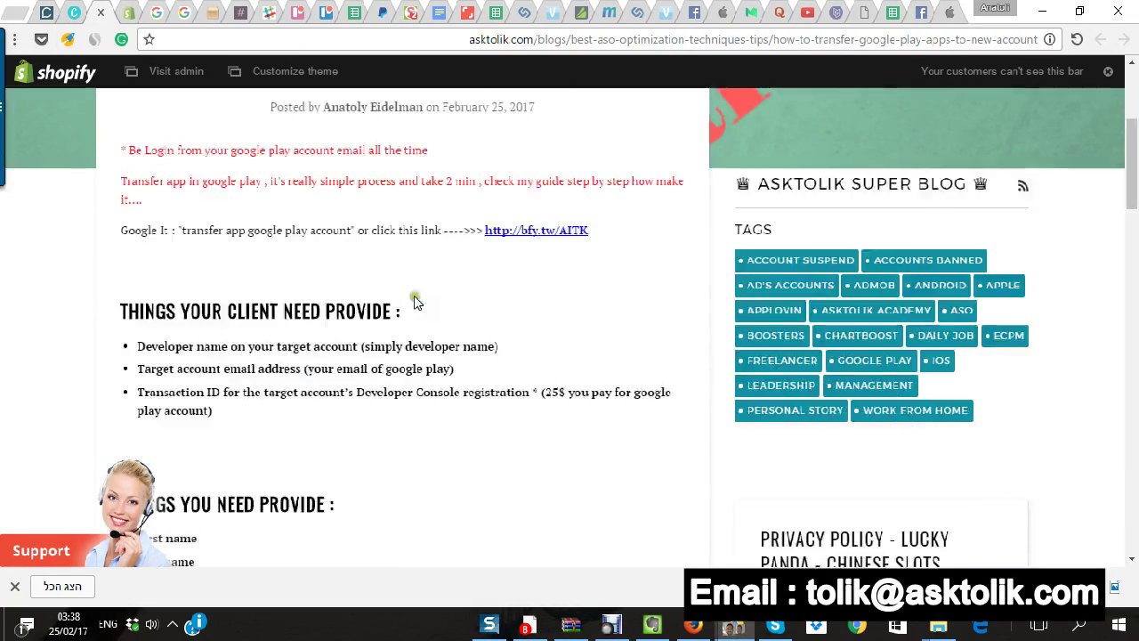
pyautogui.click(551, 235)
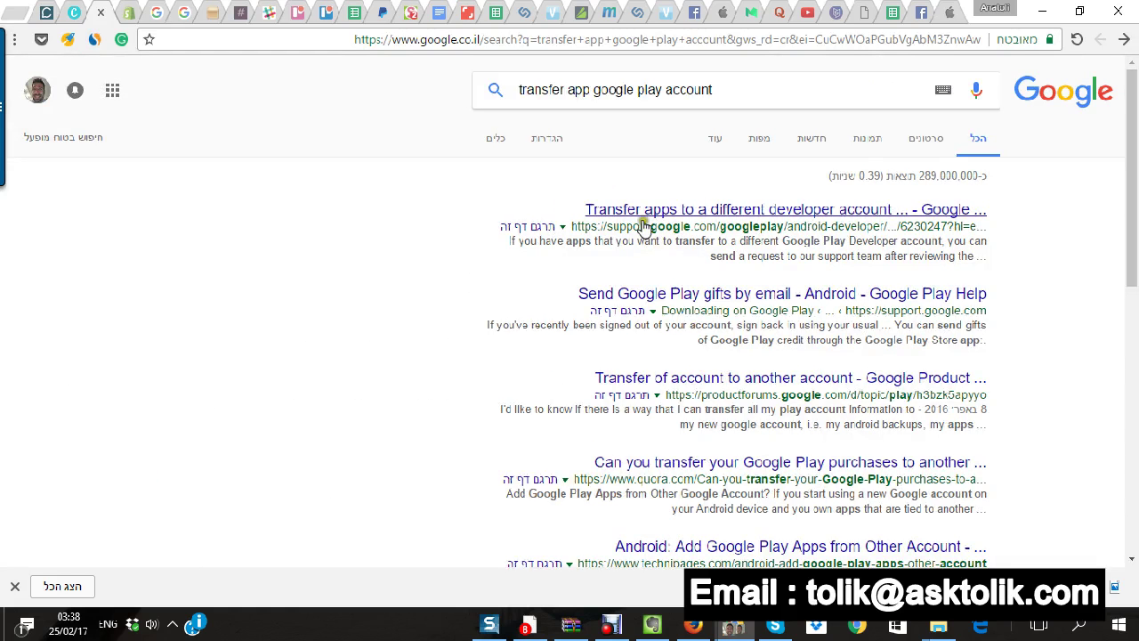
pyautogui.click(657, 210)
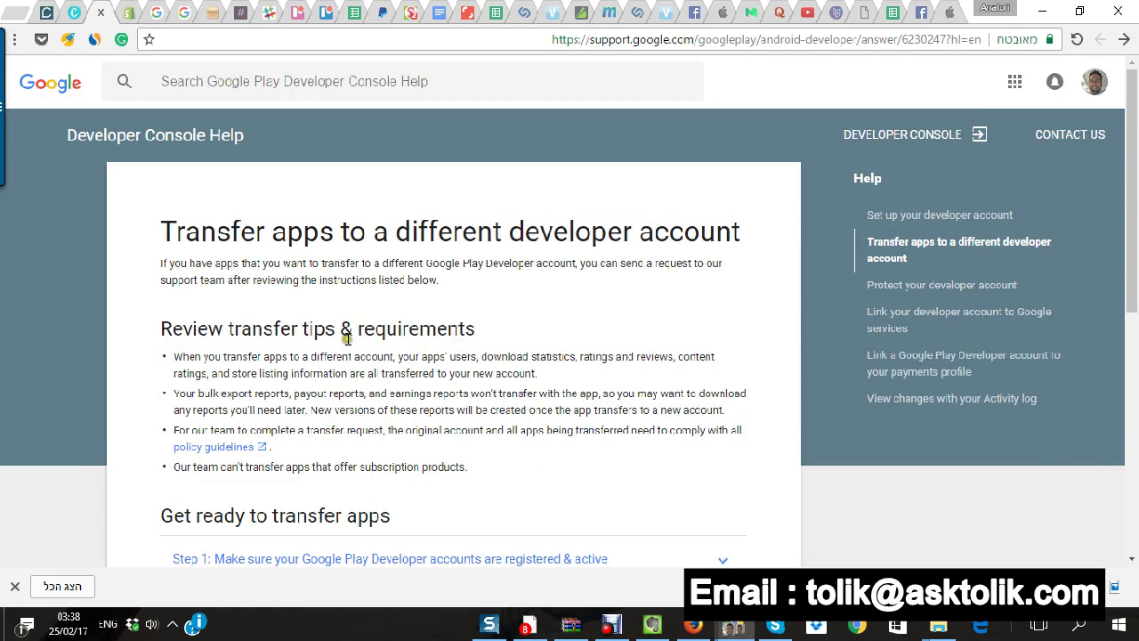
# Step: Decline the help survey and expand "Step 6: Submit your transfer request" to review the information required for submission
pyautogui.scroll(-5, 347, 337)
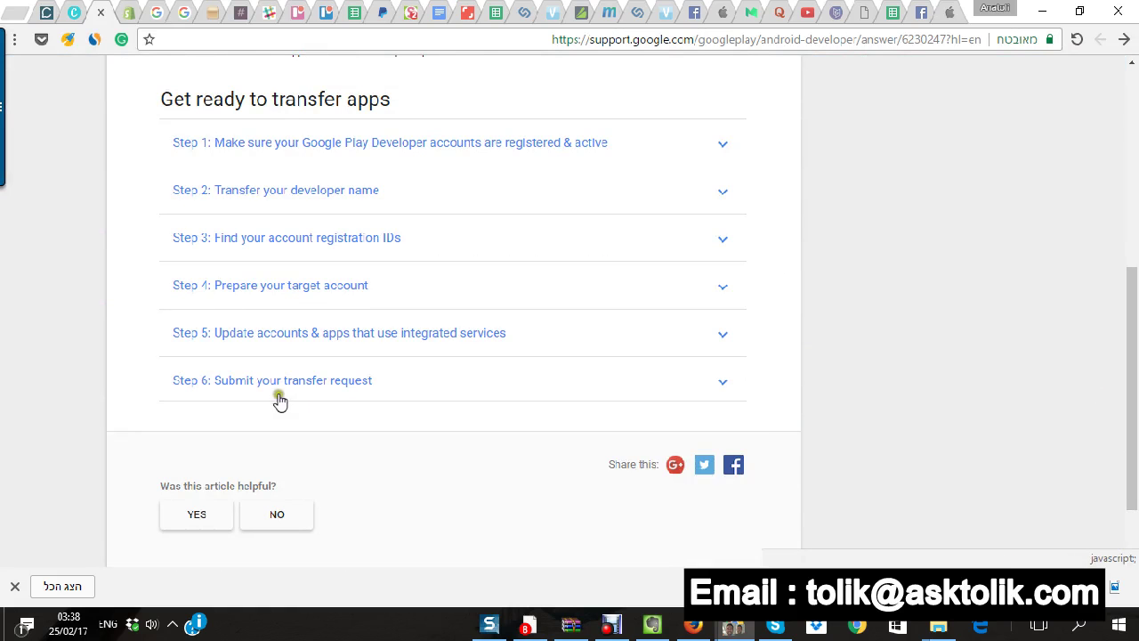
pyautogui.click(597, 509)
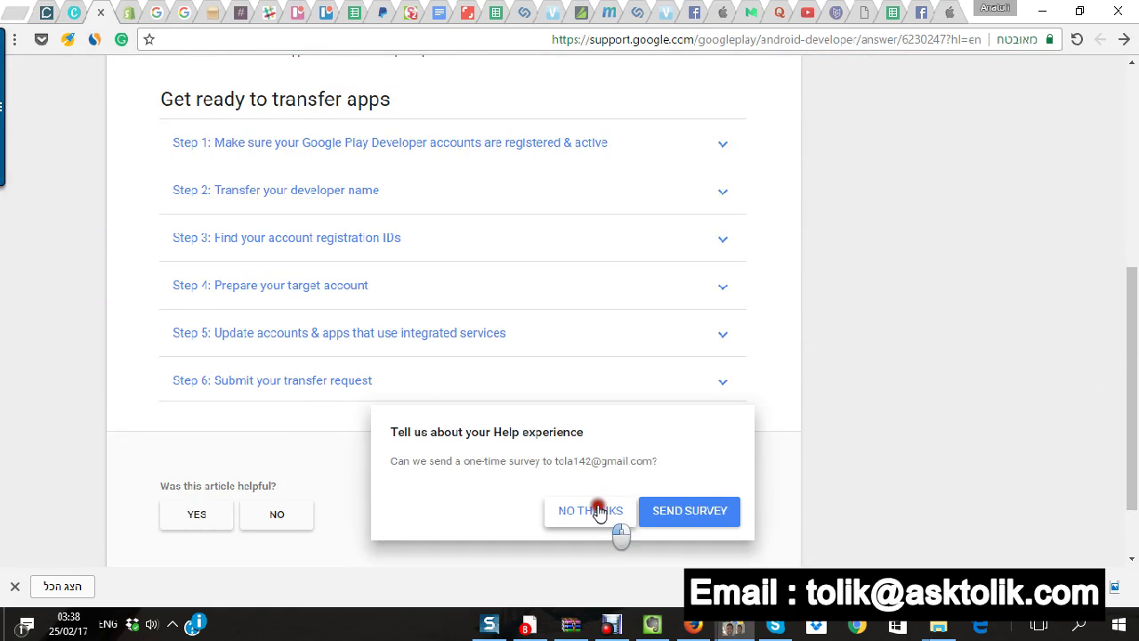
pyautogui.click(311, 383)
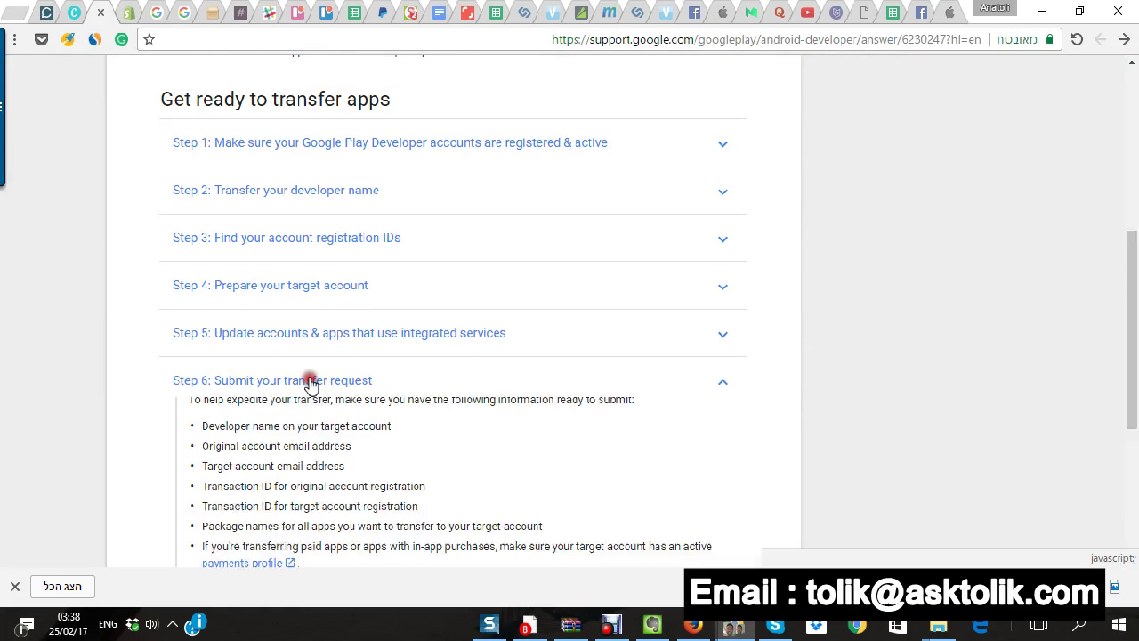
pyautogui.scroll(-2, 342, 347)
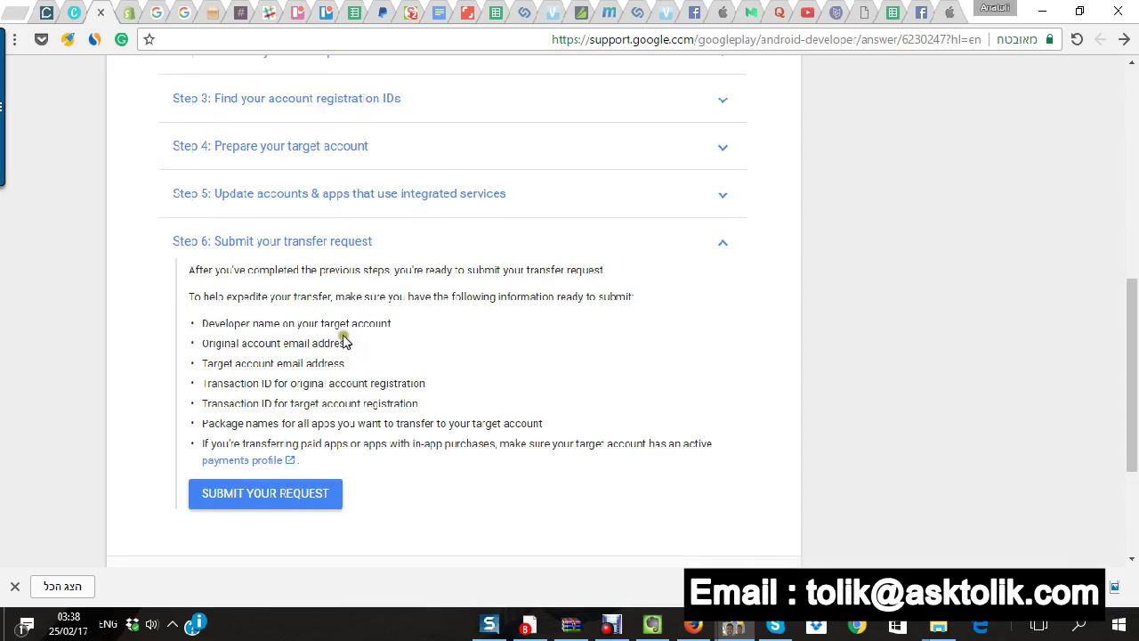
pyautogui.click(207, 324)
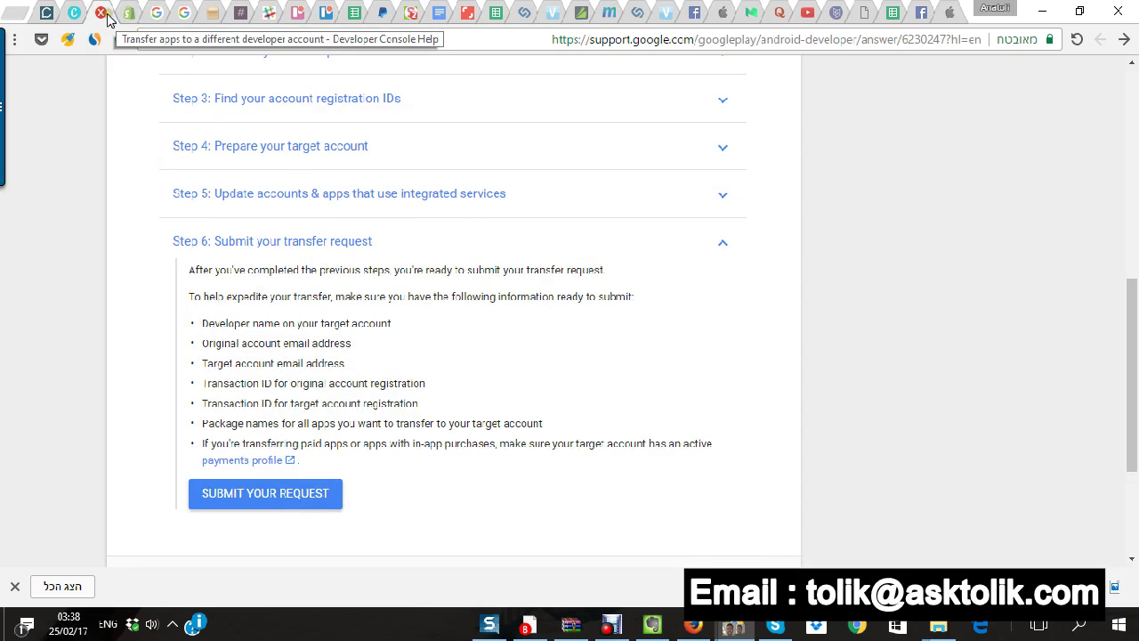
# Step: Copy the help article's web address, then return to the blog guide and highlight the note about staying logged in
pyautogui.click(907, 41)
pyautogui.hotkey('ctrl', 'c')
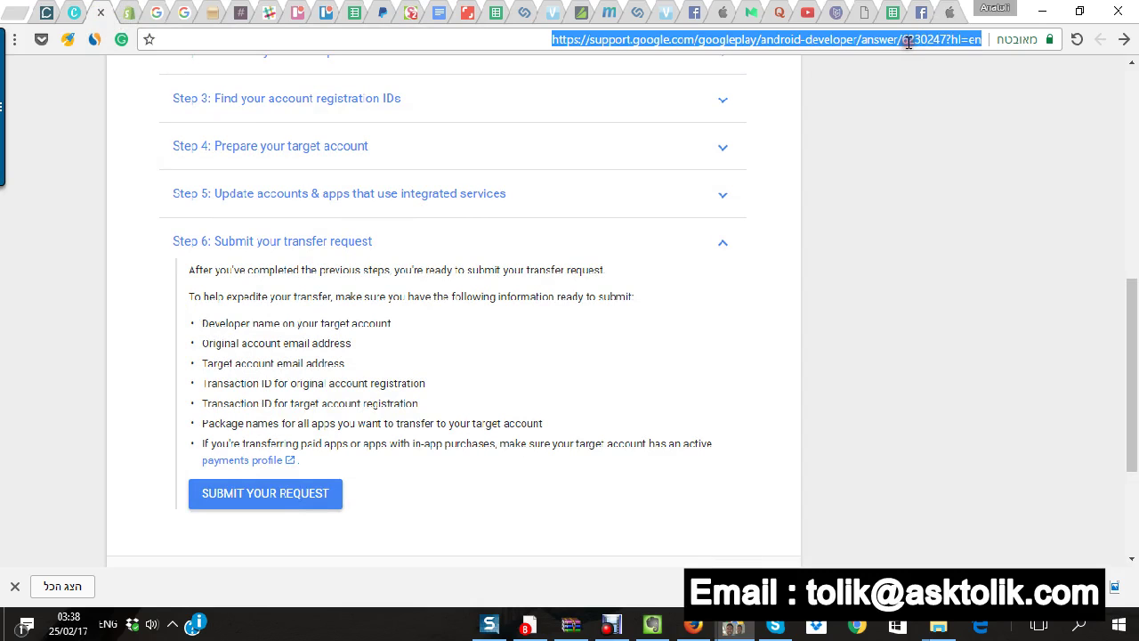
pyautogui.click(1120, 43)
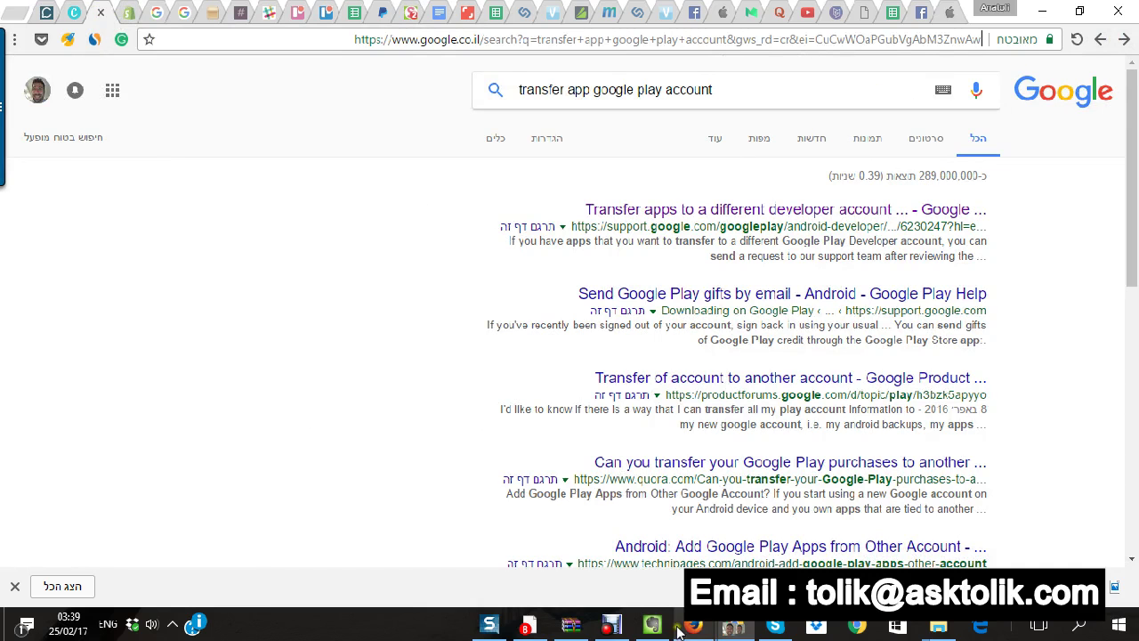
pyautogui.click(1123, 46)
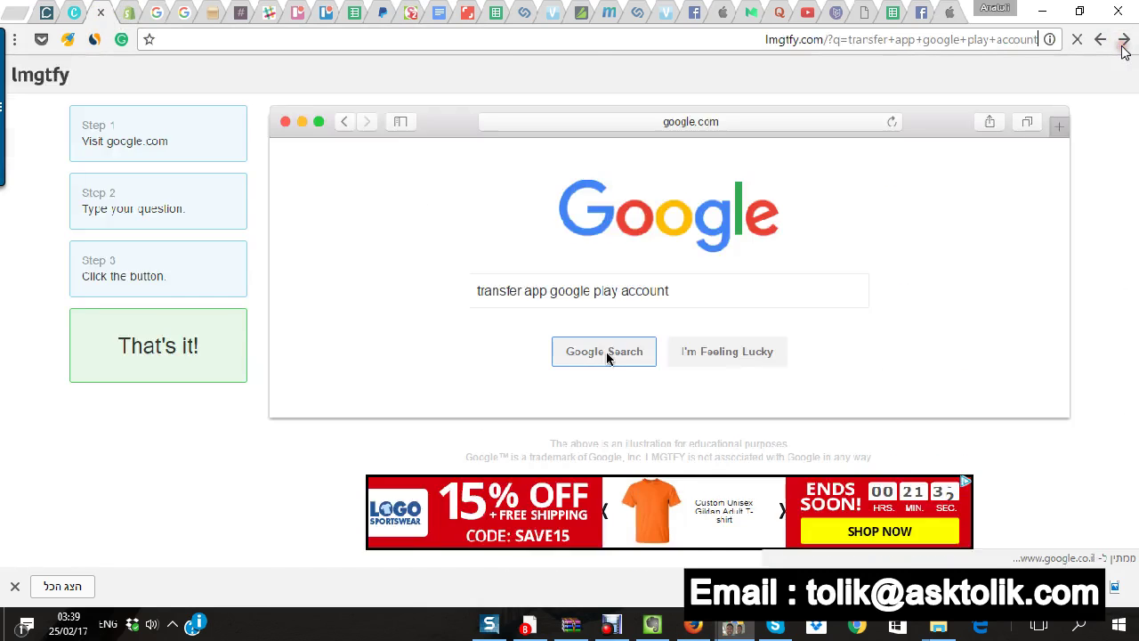
pyautogui.click(1123, 46)
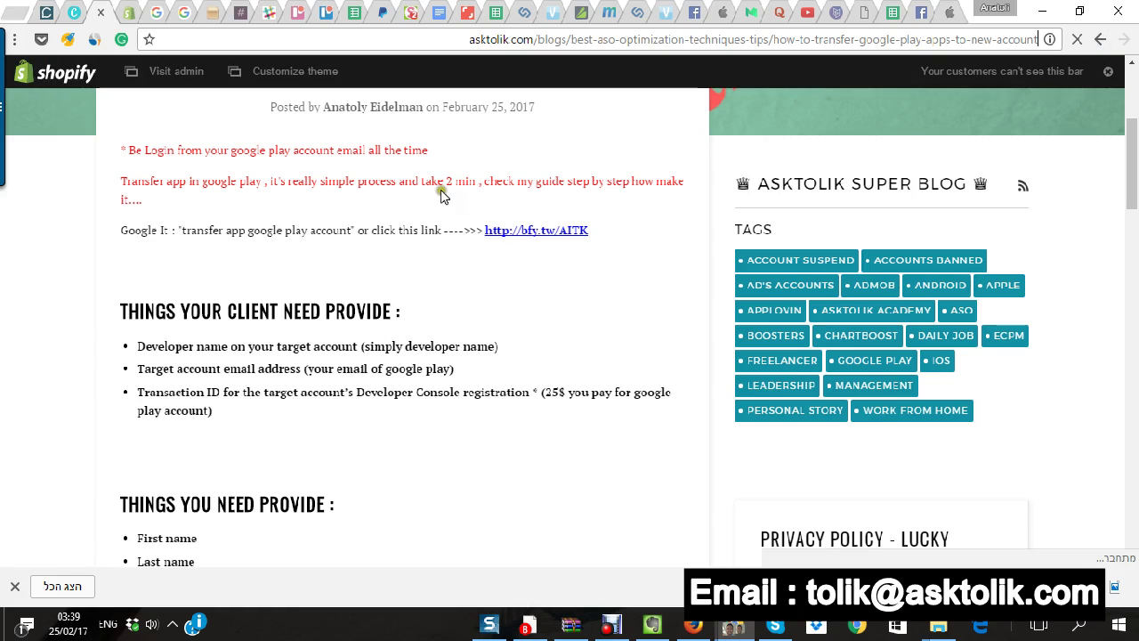
pyautogui.tripleClick(132, 150)
# Step: Switch to Firefox and open the copied help article address in a new tab
pyautogui.click(693, 625)
pyautogui.click(159, 15)
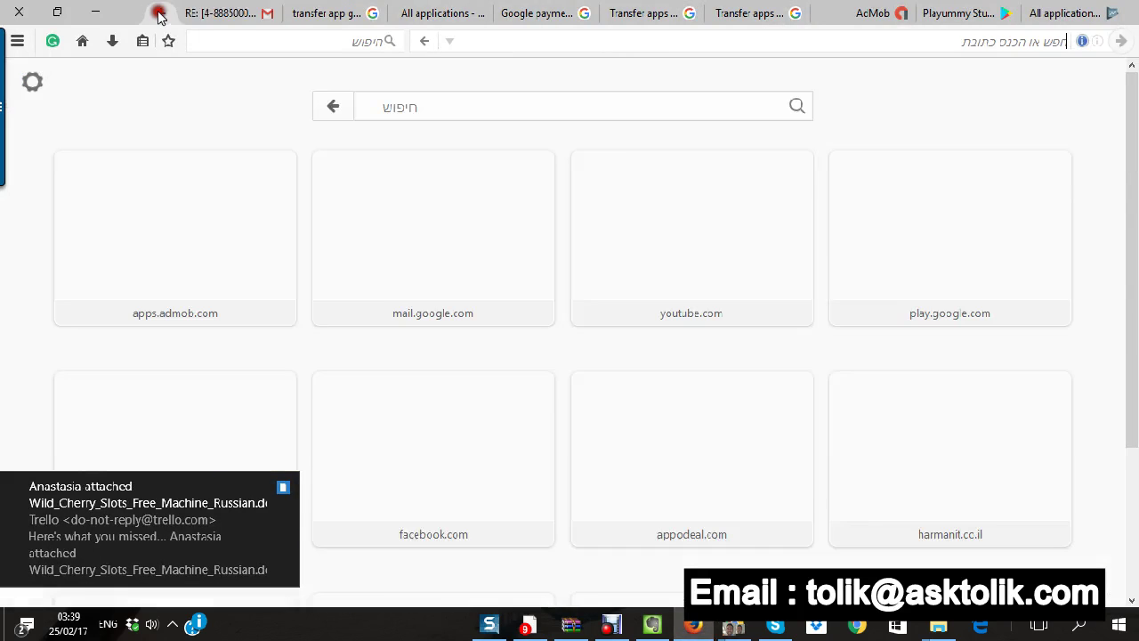
pyautogui.hotkey('ctrl', 'v')
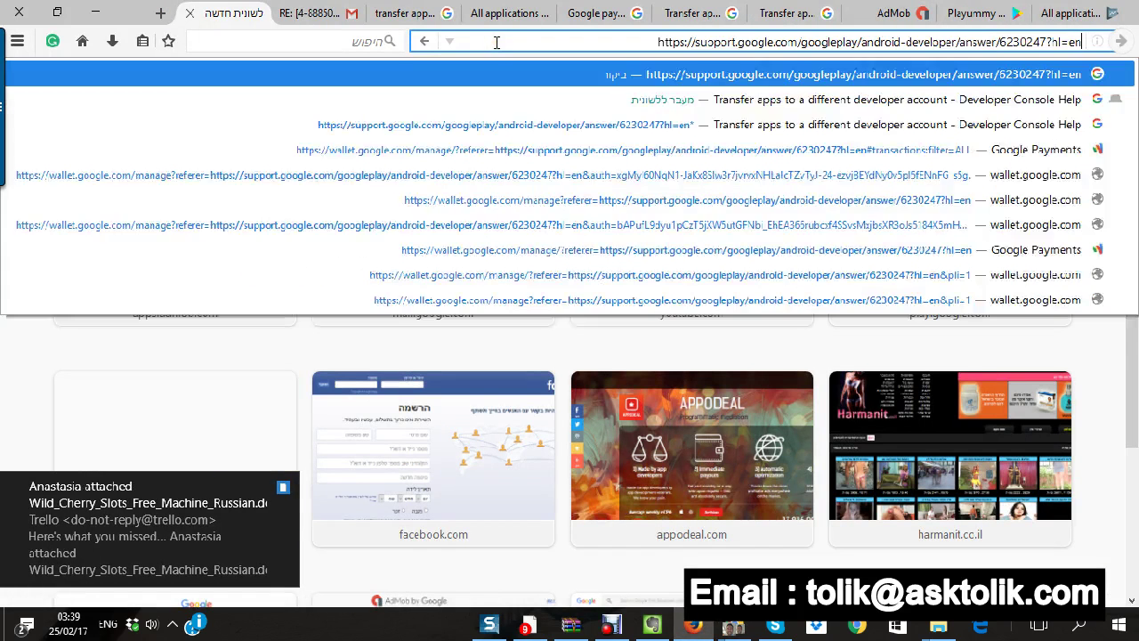
pyautogui.press('Return')
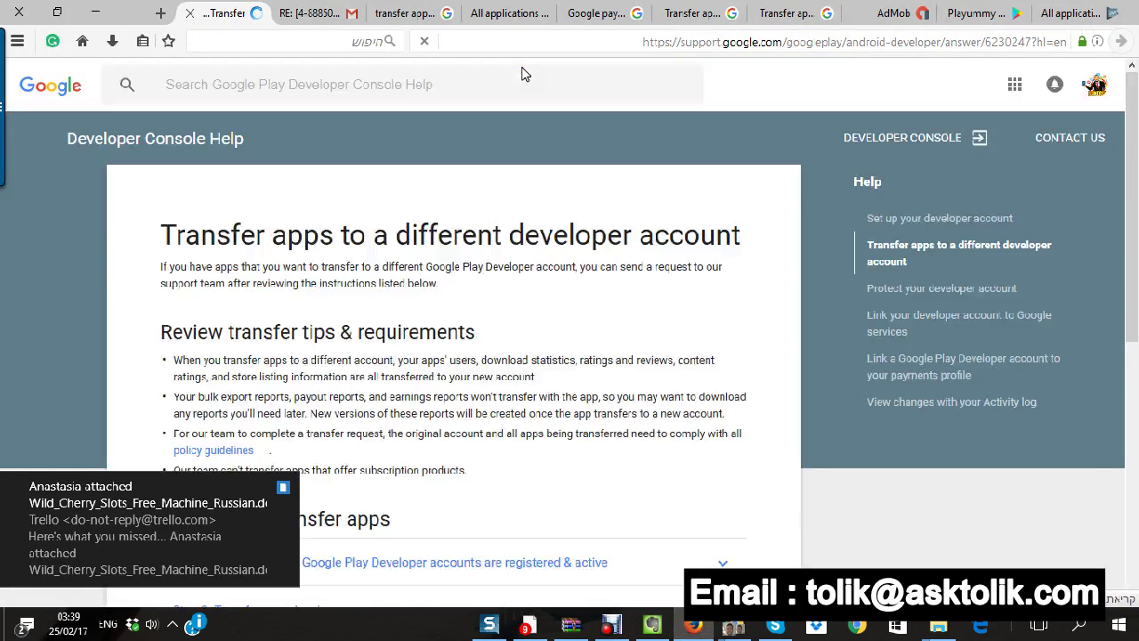
# Step: Expand "Step 6: Submit your transfer request" in the help article and open the transfer request form
pyautogui.scroll(-5, 288, 403)
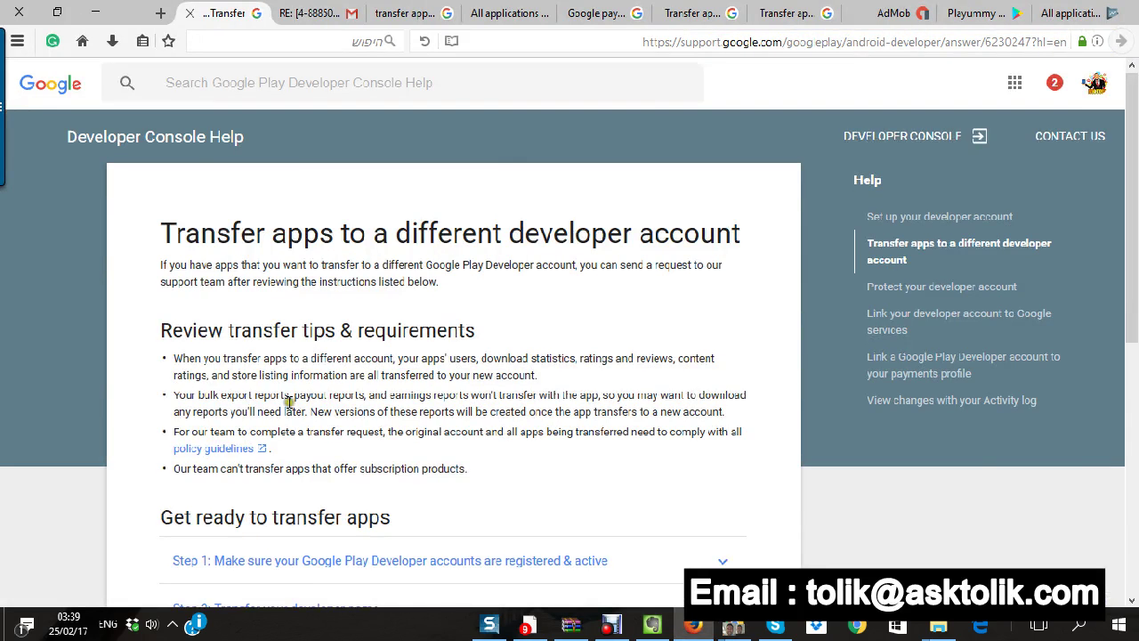
pyautogui.click(294, 405)
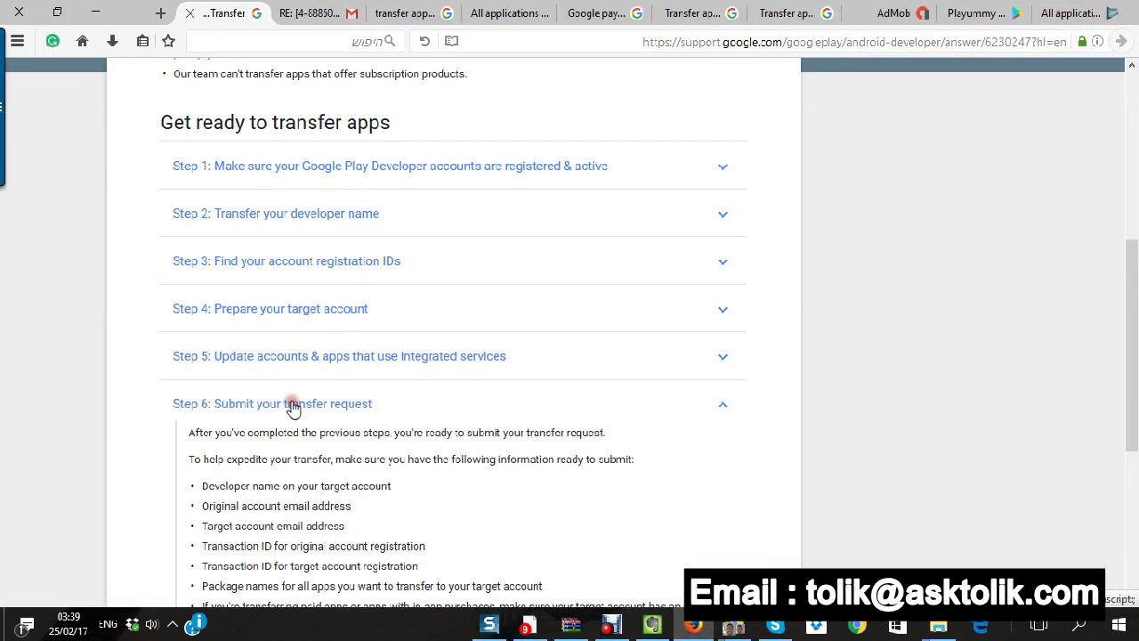
pyautogui.scroll(-3, 291, 418)
pyautogui.click(289, 428)
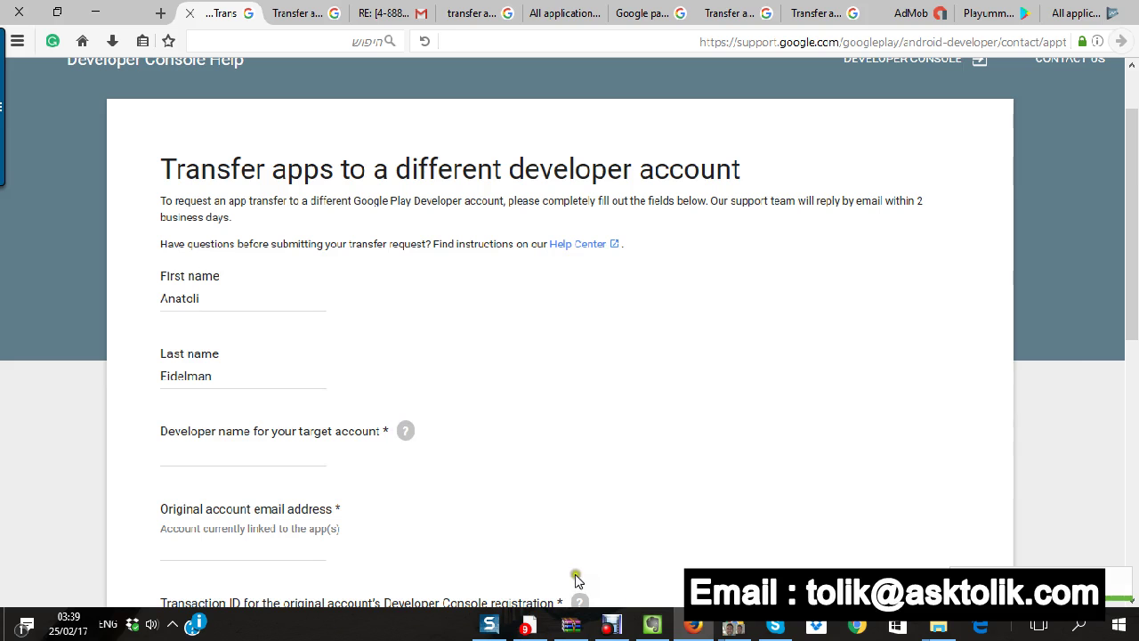
# Step: View the Playummy Studios developer page on Google Play and open its Kiss of Fire Casino Slots listing to locate the developer name
pyautogui.click(989, 13)
pyautogui.scroll(-4, 569, 331)
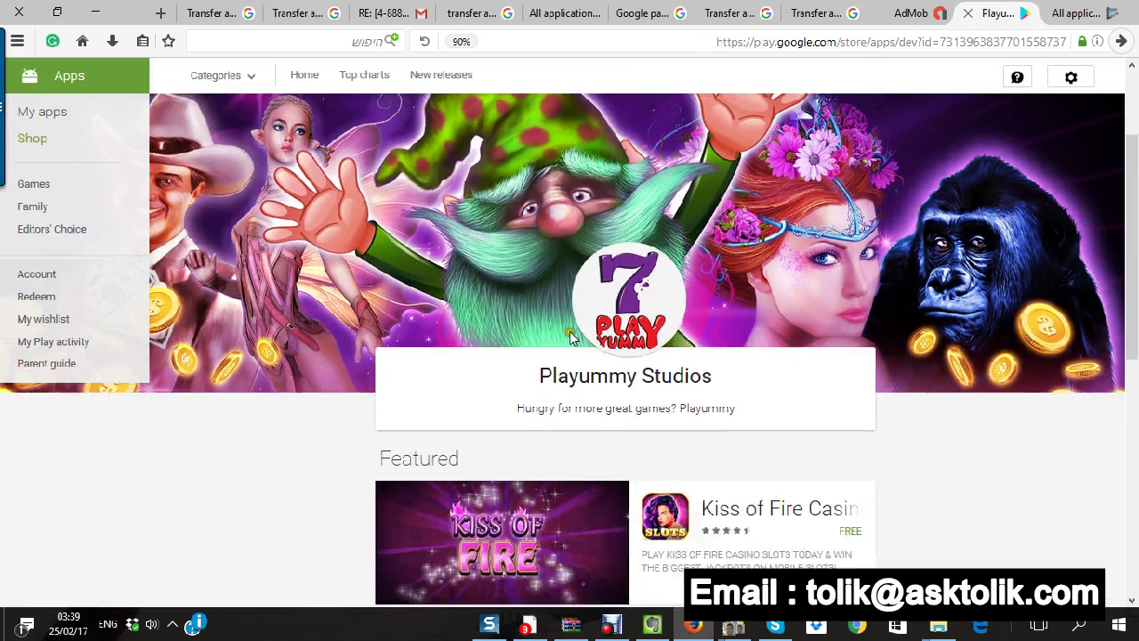
pyautogui.click(742, 299)
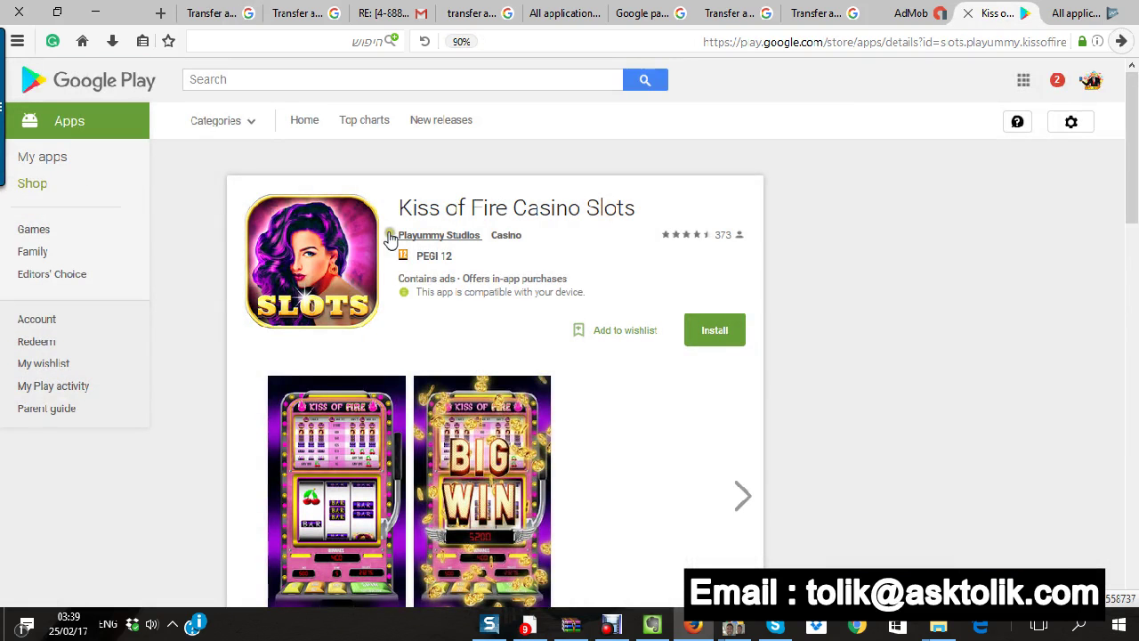
pyautogui.moveTo(552, 294); pyautogui.dragTo(587, 295)
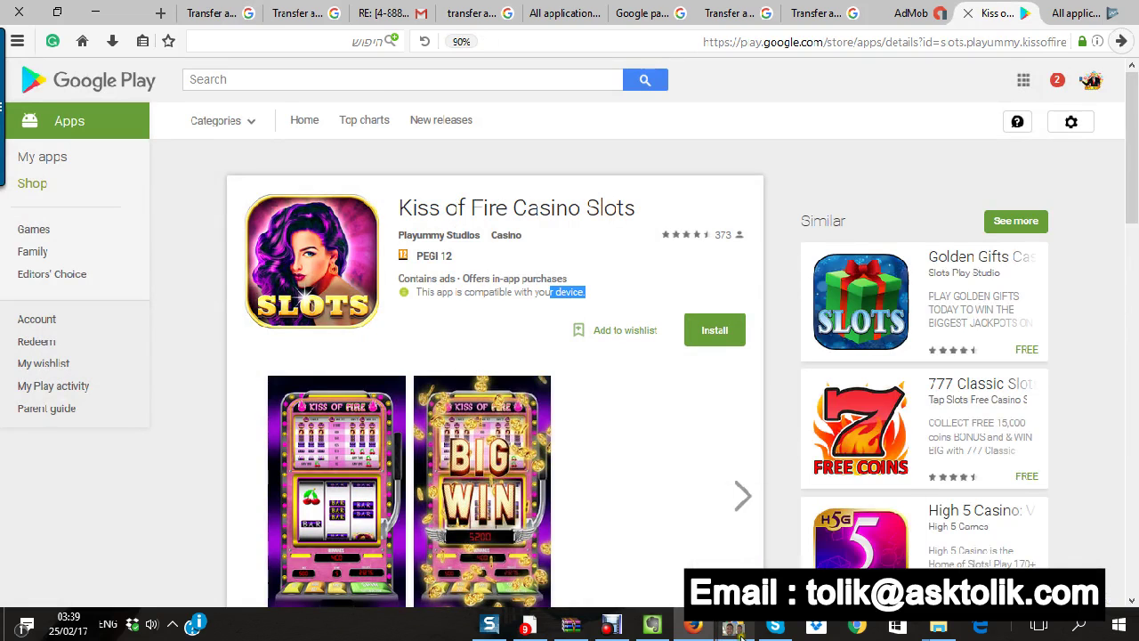
# Step: Switch back to the blog guide in Chrome and review the developer name and target account transaction ID the client must provide
pyautogui.moveTo(733, 626)
pyautogui.click(788, 552)
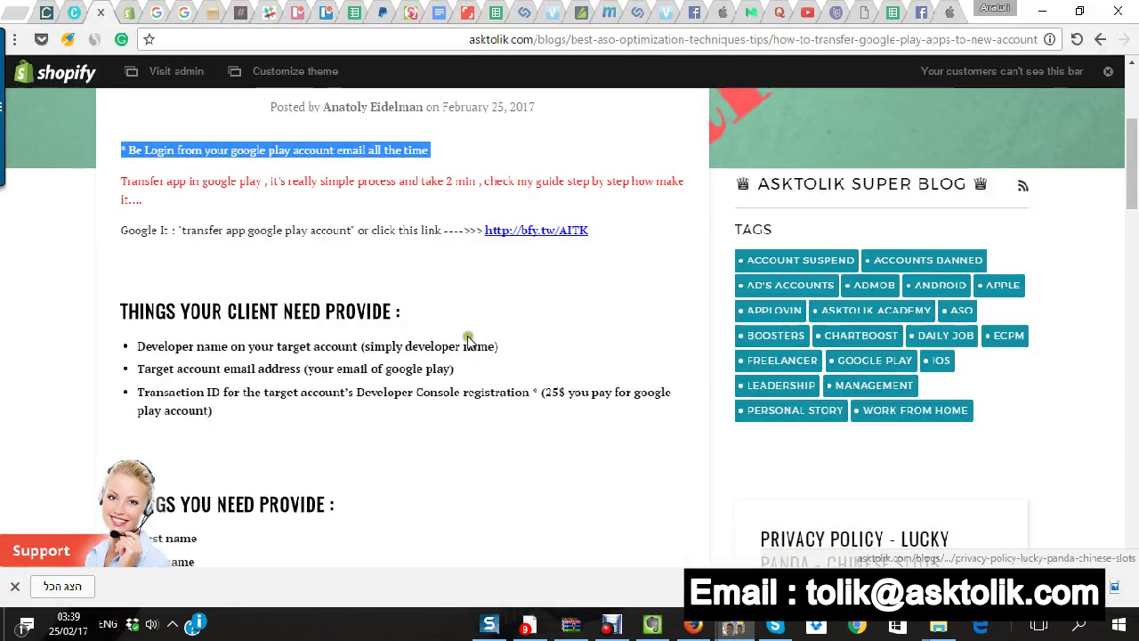
pyautogui.click(370, 348)
pyautogui.moveTo(369, 347); pyautogui.dragTo(487, 347)
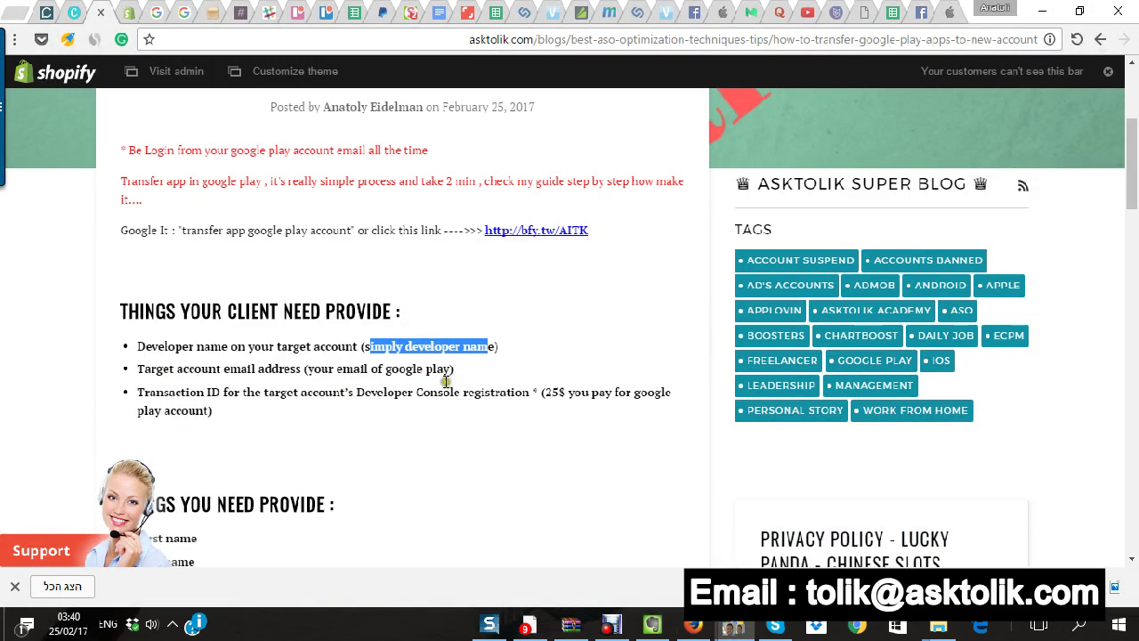
pyautogui.click(218, 408)
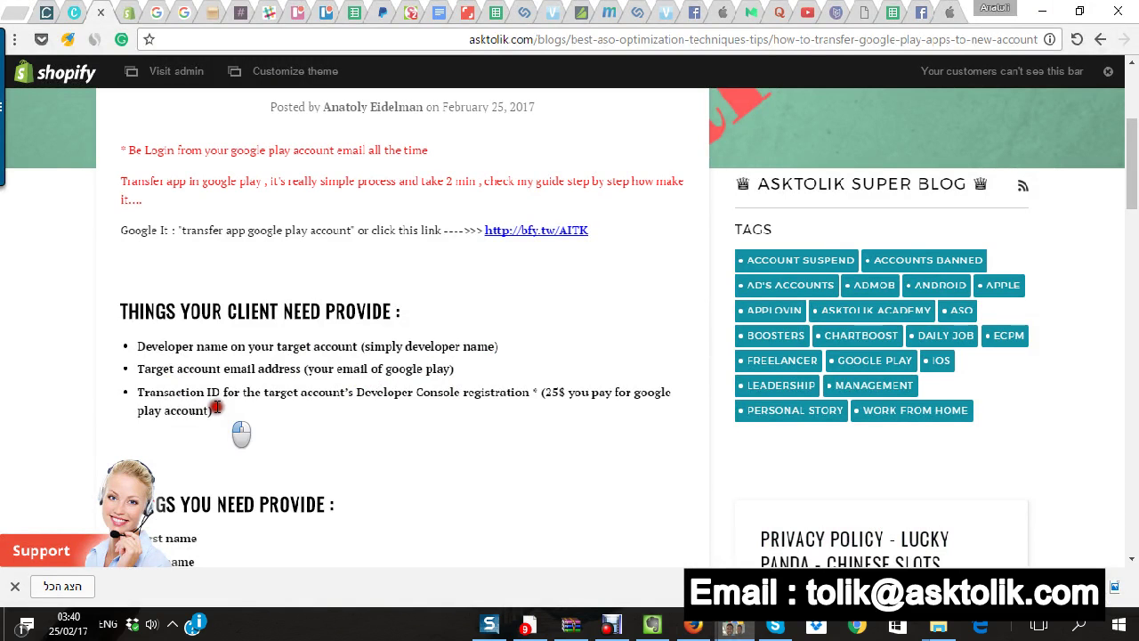
pyautogui.moveTo(218, 408); pyautogui.dragTo(139, 392)
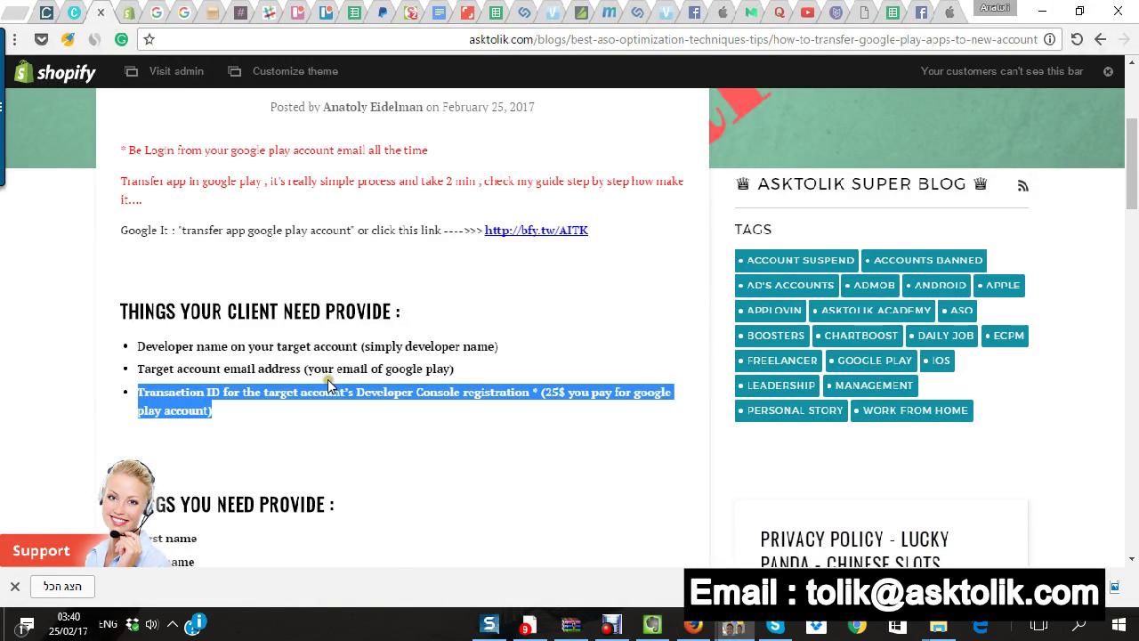
# Step: Return to the transfer request form in Firefox and examine its account email, transaction ID and package name fields
pyautogui.click(694, 624)
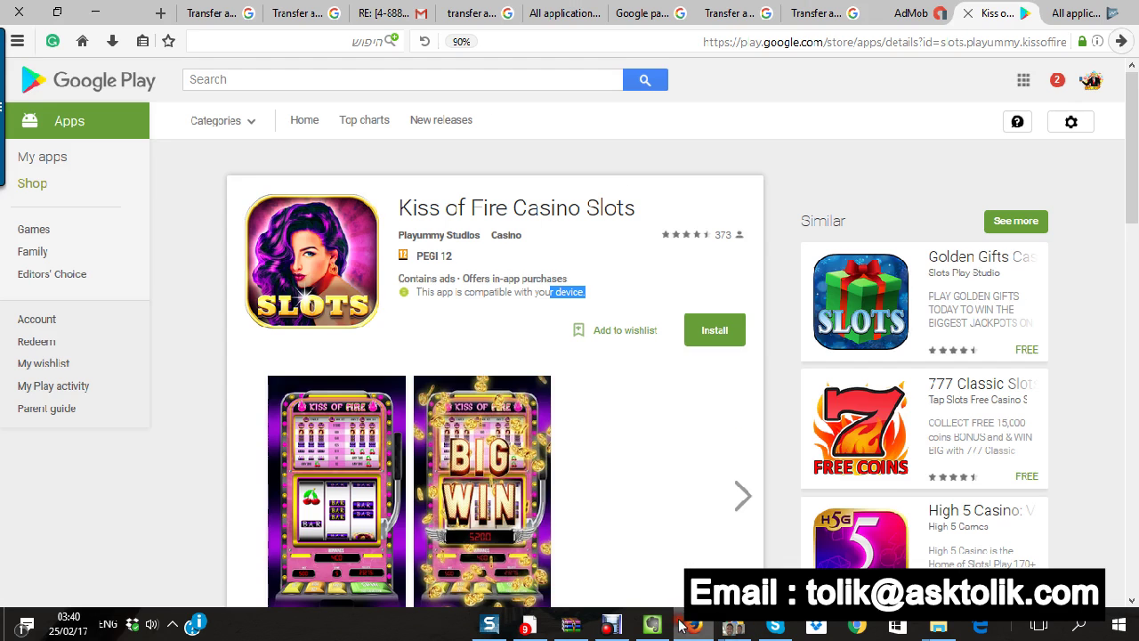
pyautogui.click(214, 12)
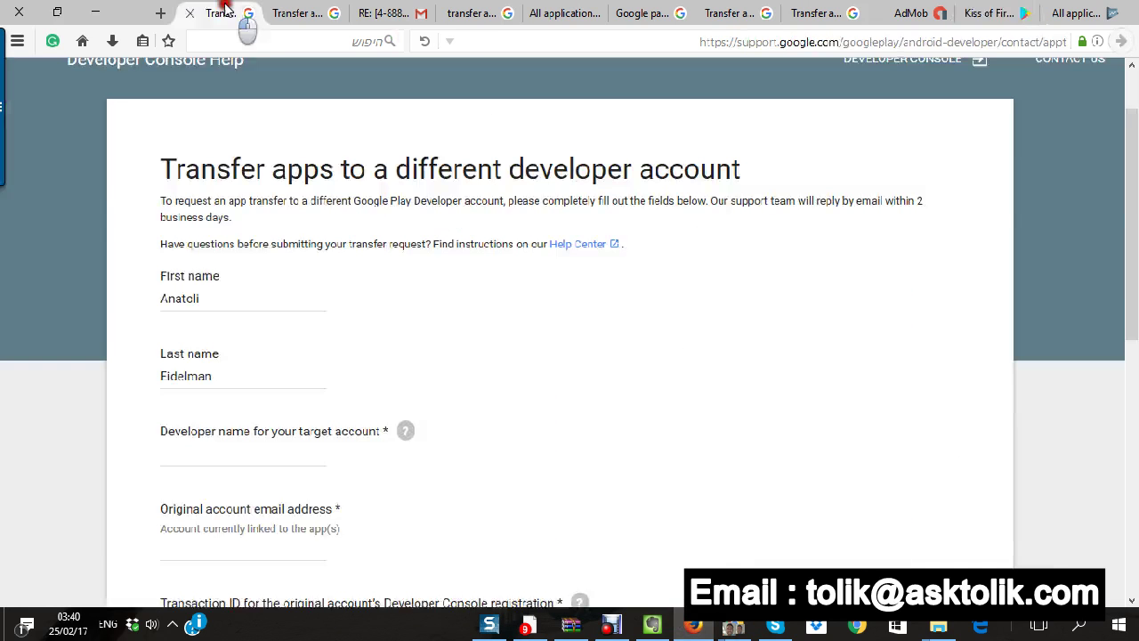
pyautogui.scroll(-2, 353, 423)
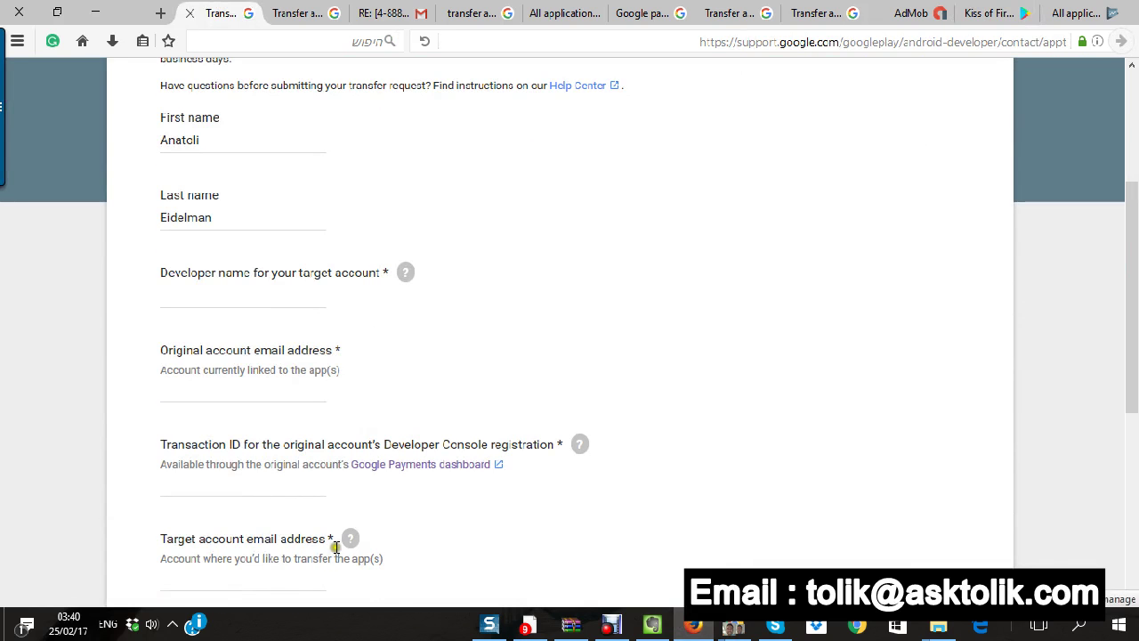
pyautogui.scroll(-3, 253, 481)
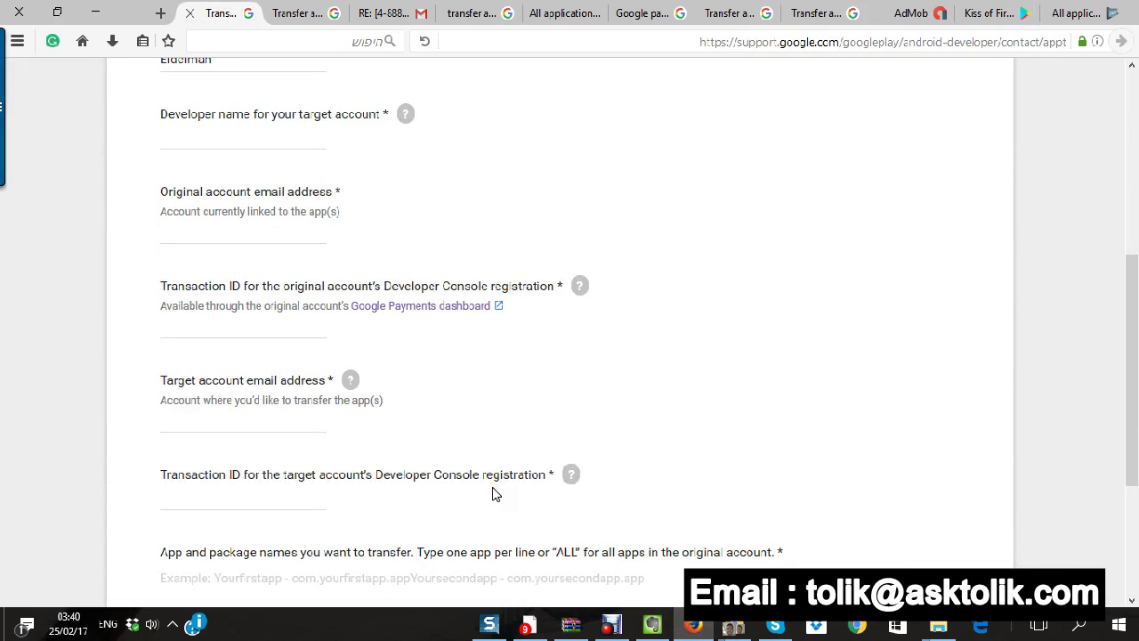
# Step: Open the Google Payments dashboard linked in the form and display the one-off purchases under Subscriptions and services
pyautogui.click(449, 307)
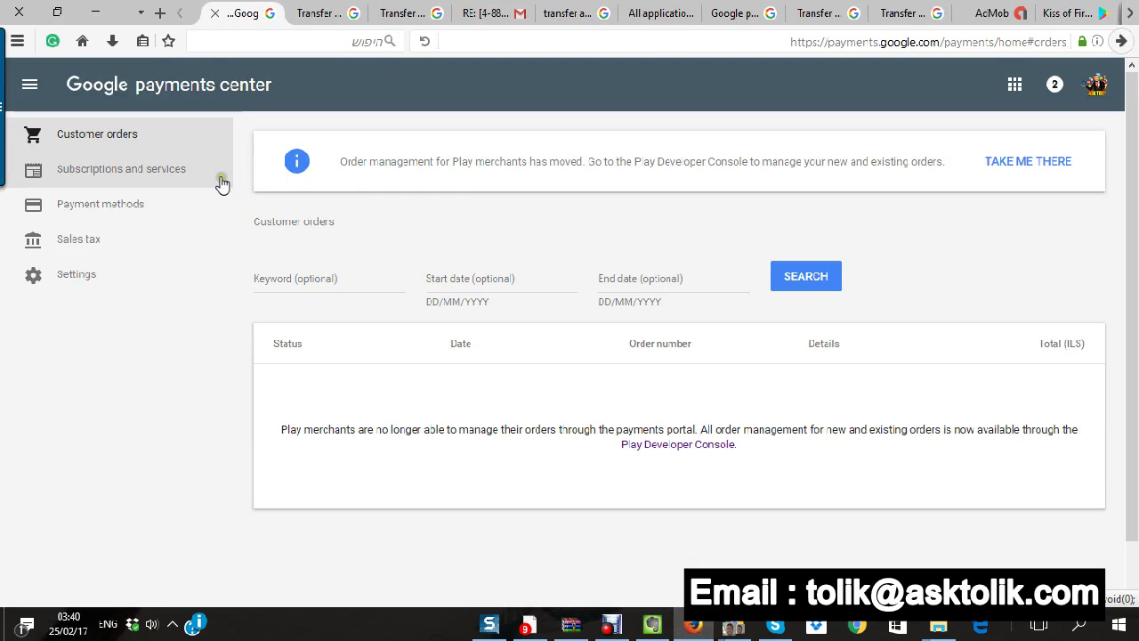
pyautogui.click(140, 177)
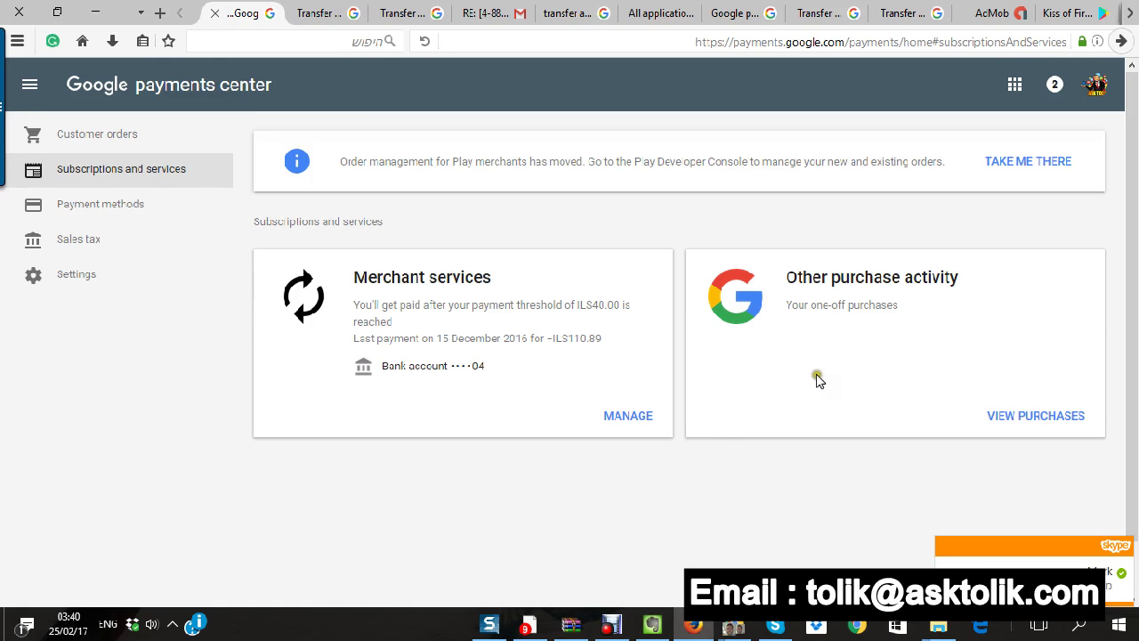
pyautogui.click(1019, 412)
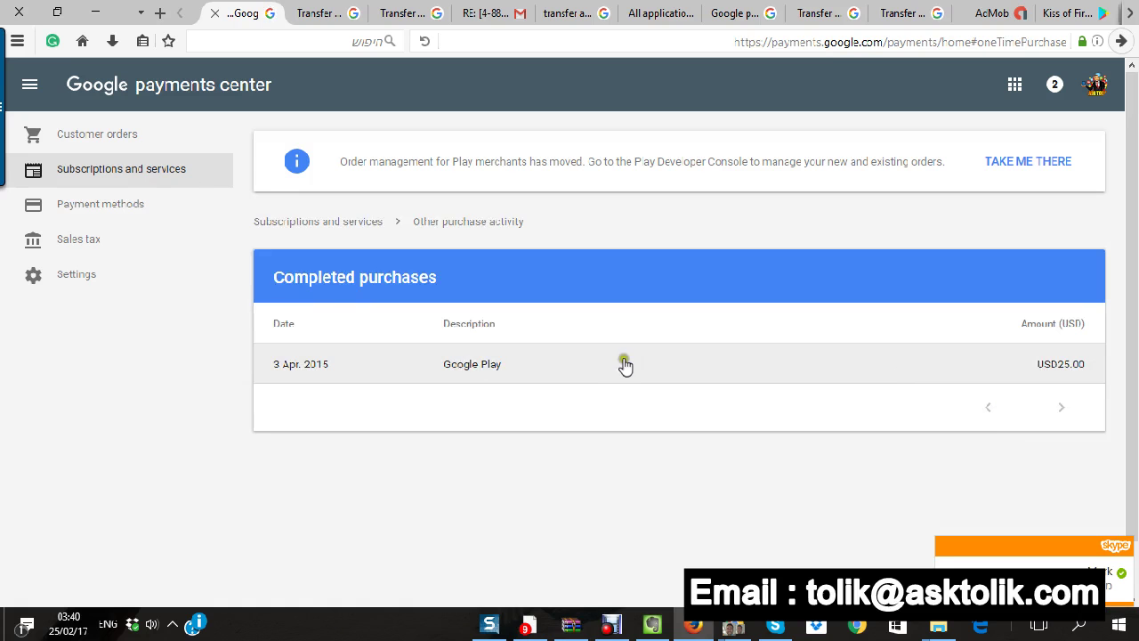
# Step: Open the details of the Google Play registration purchase and highlight the first part of its transaction ID
pyautogui.click(464, 367)
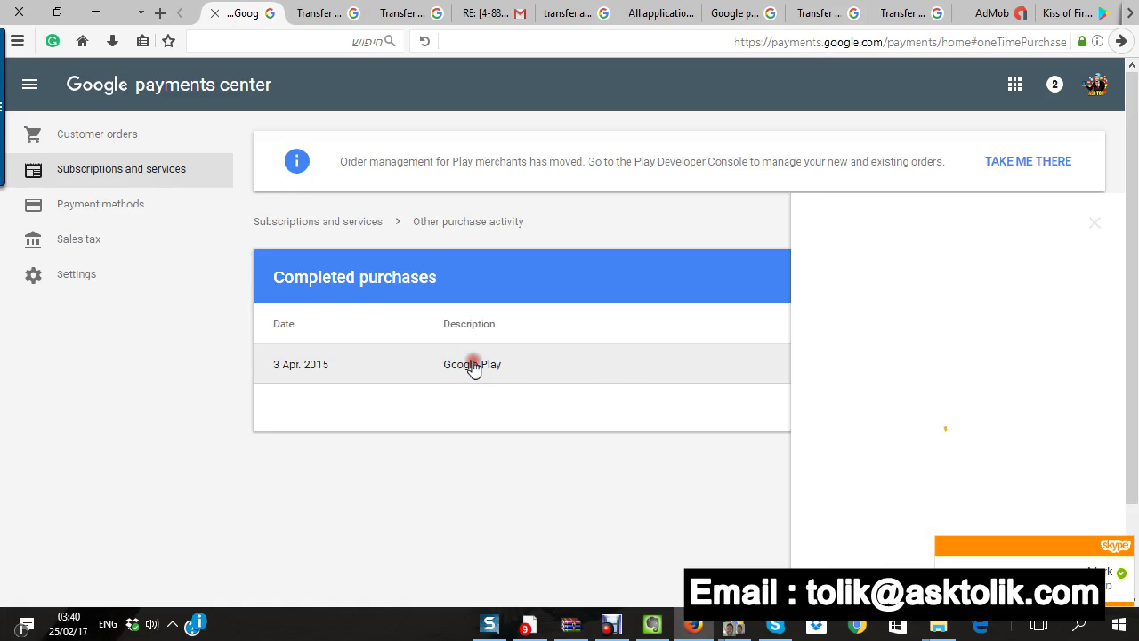
pyautogui.scroll(-3, 879, 367)
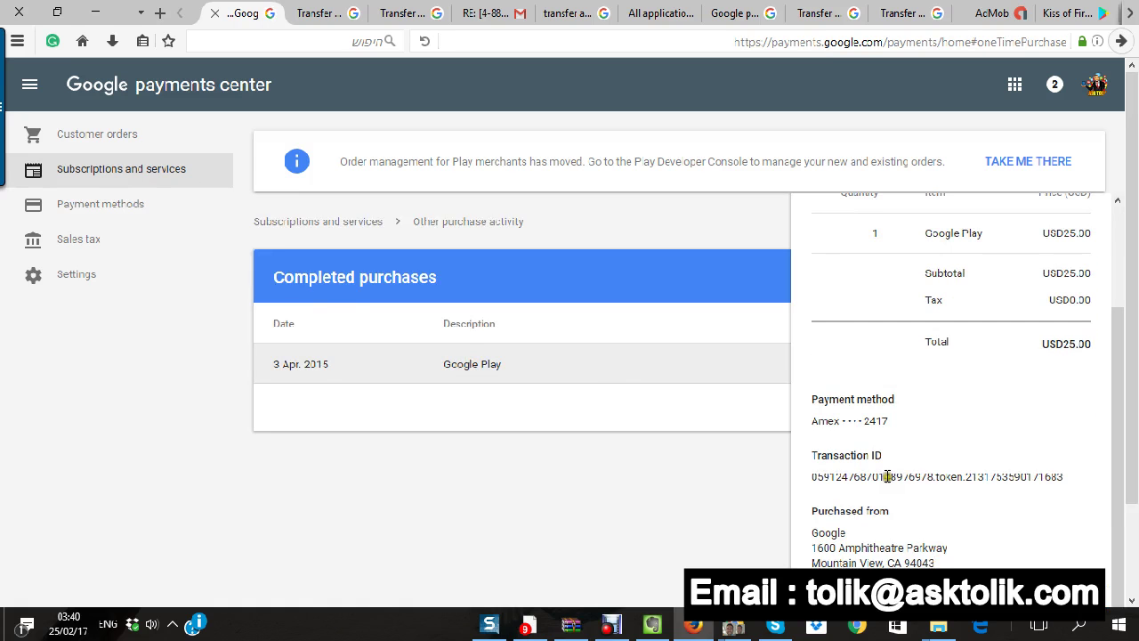
pyautogui.doubleClick(888, 476)
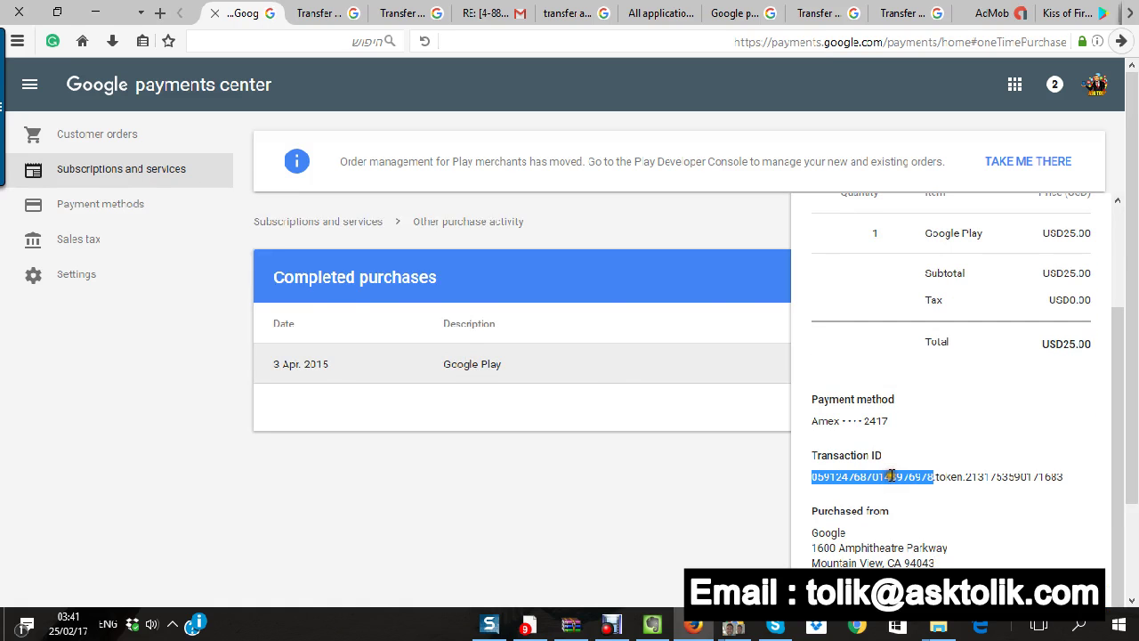
# Step: Return to the app transfer form and focus the target account transaction ID field, followed by the app and package names field
pyautogui.click(325, 12)
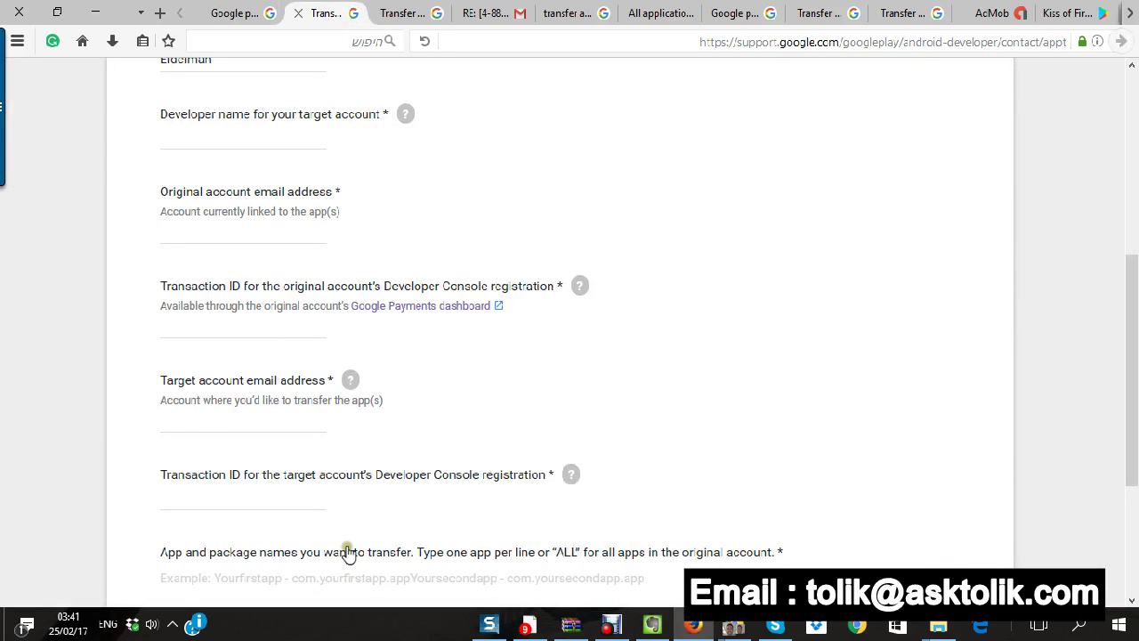
pyautogui.click(313, 497)
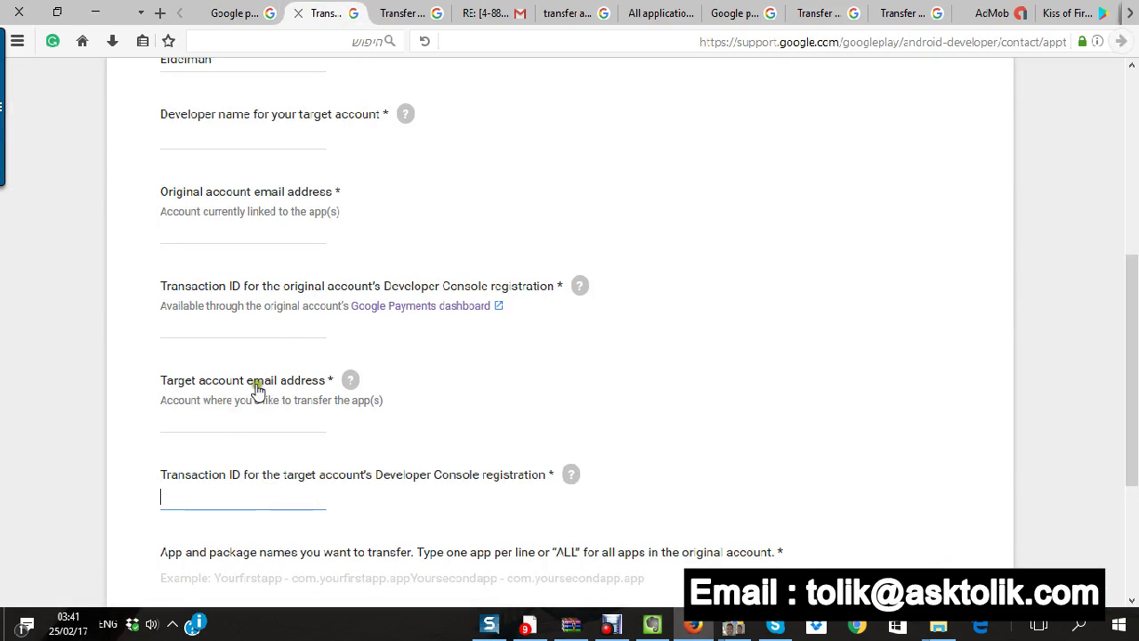
pyautogui.scroll(-1, 309, 355)
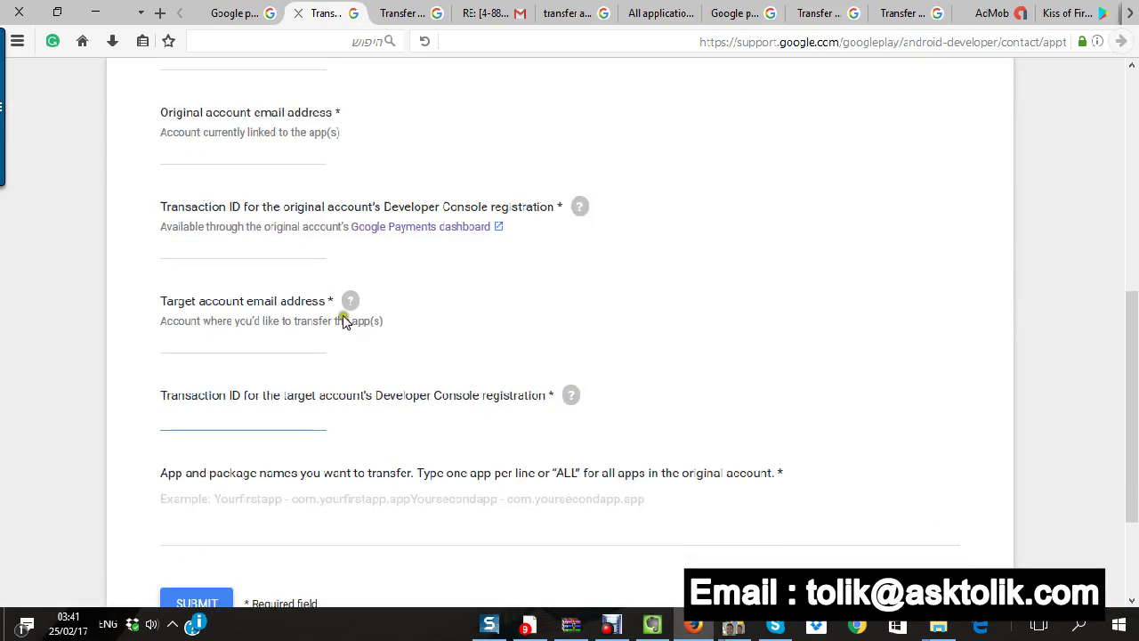
pyautogui.click(268, 510)
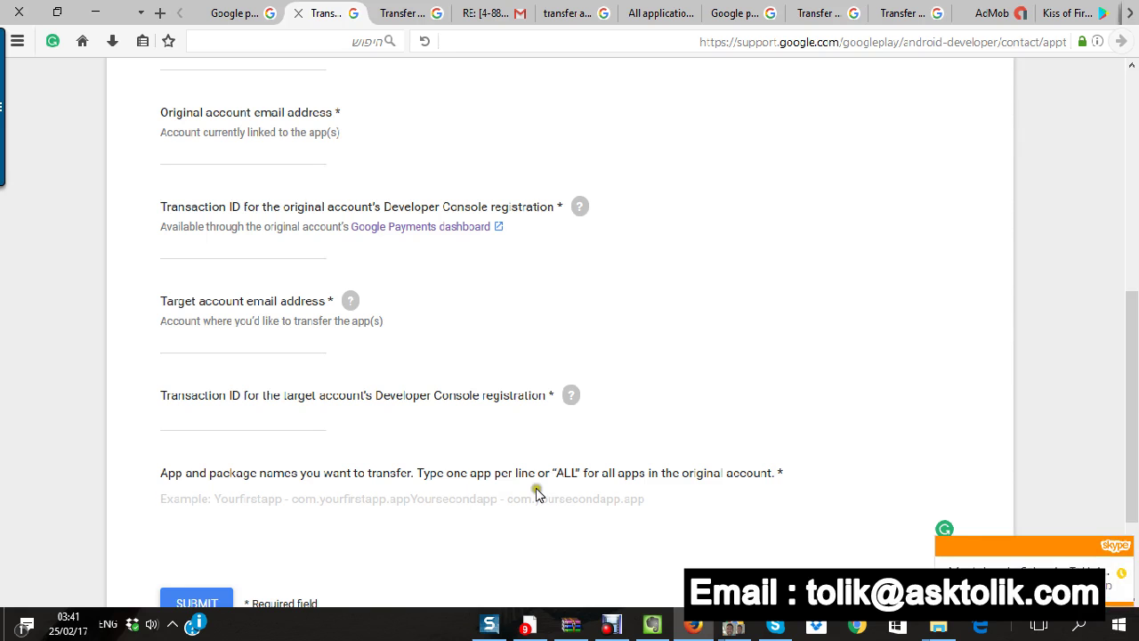
# Step: Open the Kiss of Fire Casino Slots store page and locate the start of the package name in its web address
pyautogui.click(1066, 13)
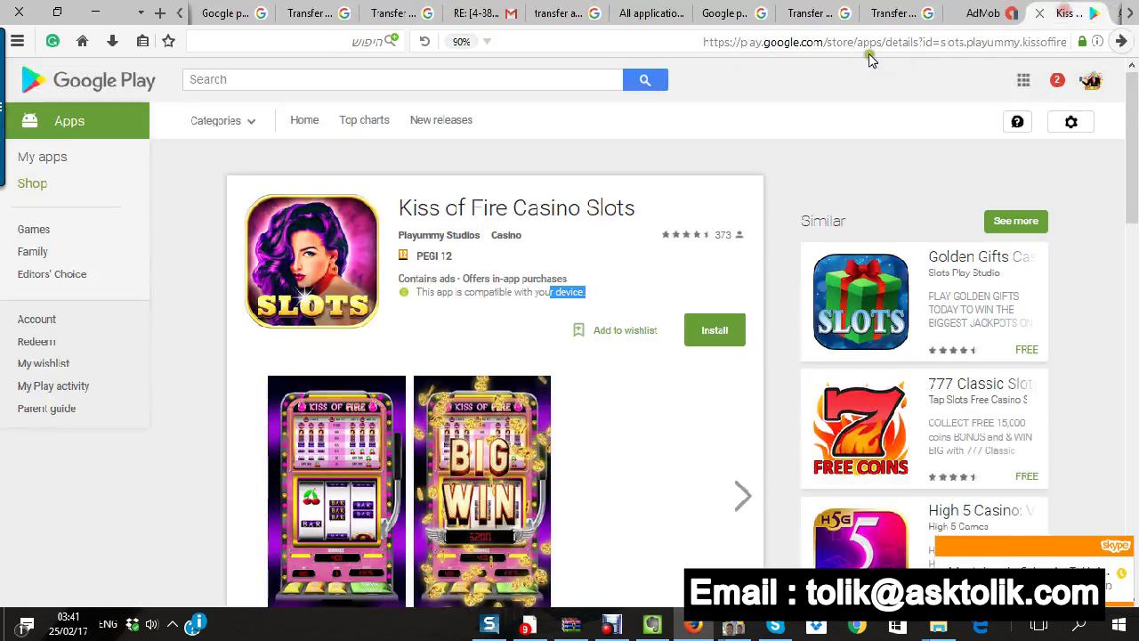
pyautogui.click(939, 39)
pyautogui.click(940, 41)
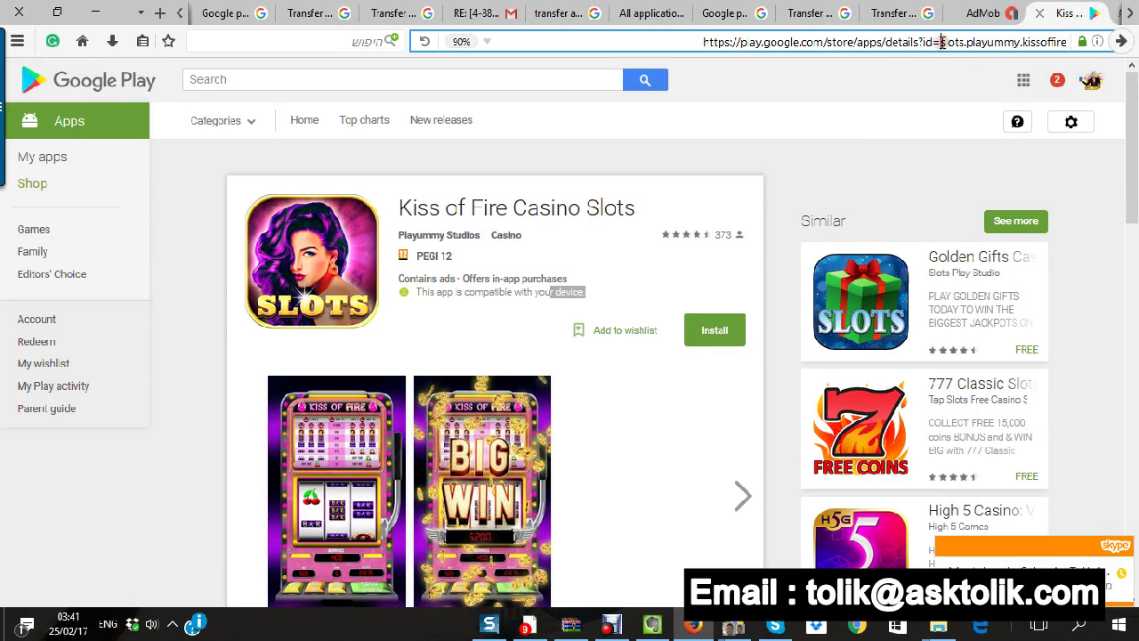
pyautogui.click(875, 285)
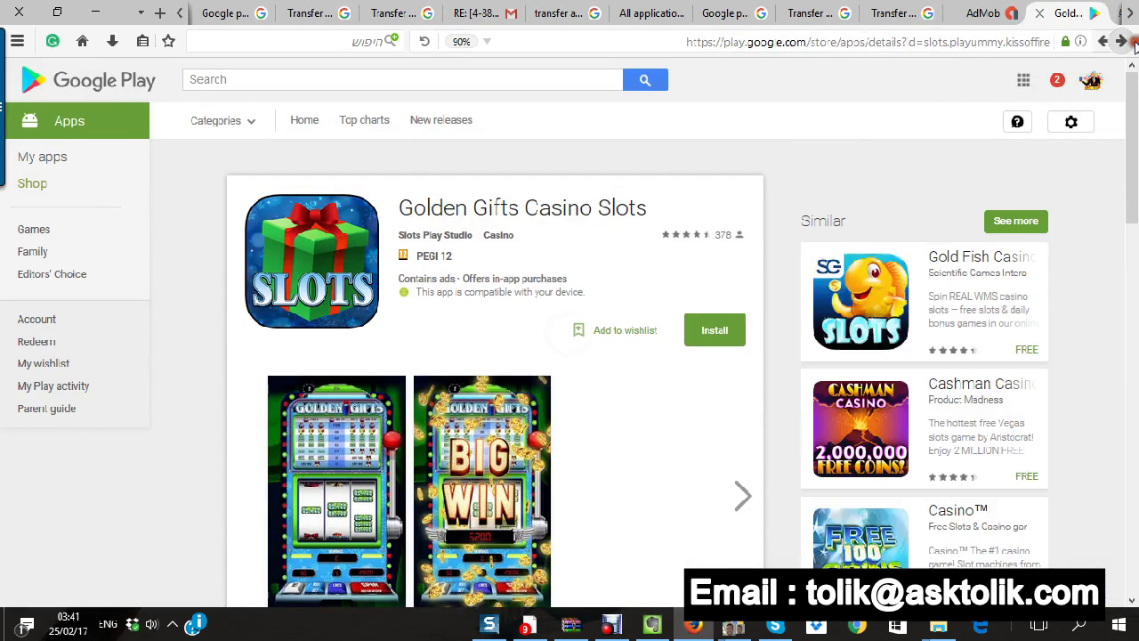
pyautogui.hotkey('alt', 'Left')
pyautogui.scroll(-5, 753, 371)
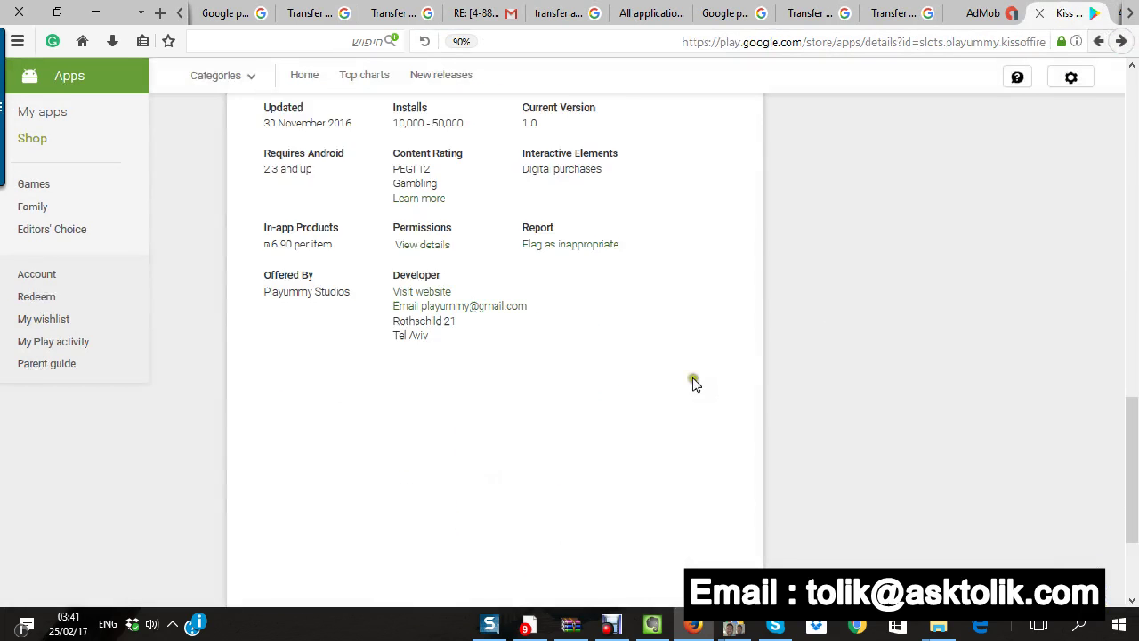
pyautogui.scroll(10, 794, 234)
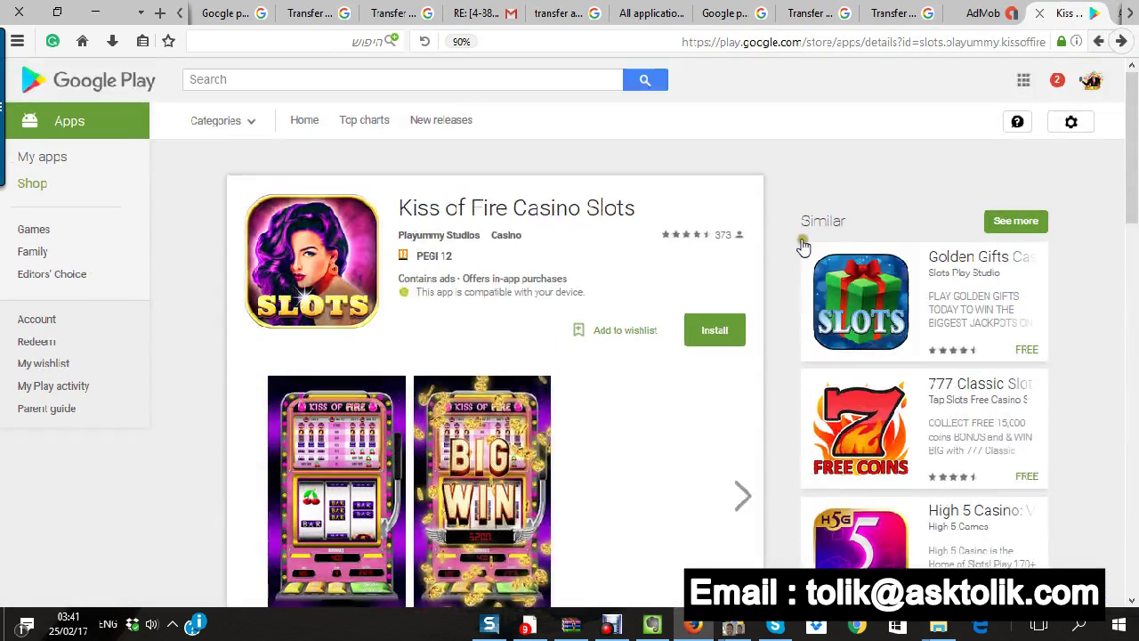
# Step: Open Cute Kittens Free Vegas Casino from the full list of similar apps and copy its package name com.mainframeflux.cutekittens from the web address
pyautogui.click(1015, 221)
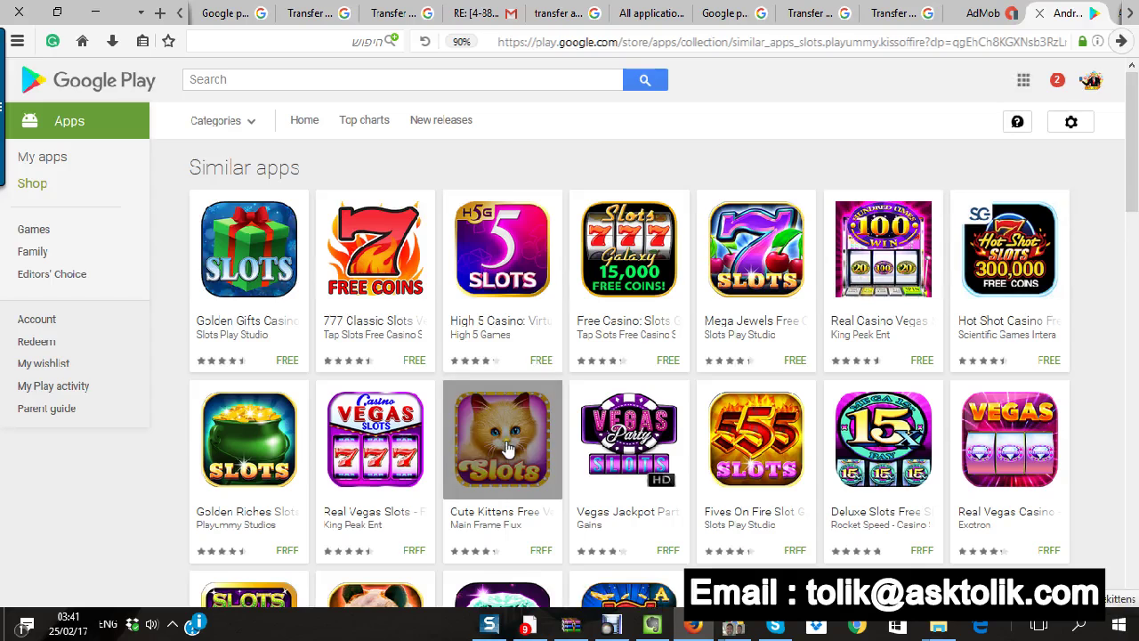
pyautogui.click(525, 436)
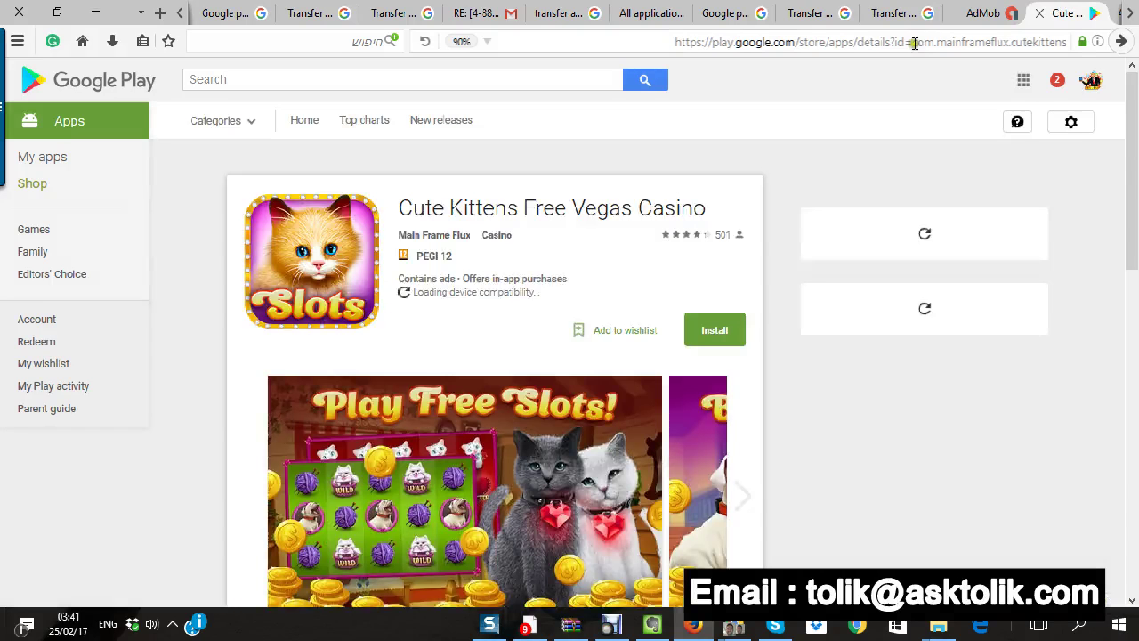
pyautogui.moveTo(913, 42); pyautogui.dragTo(1072, 42)
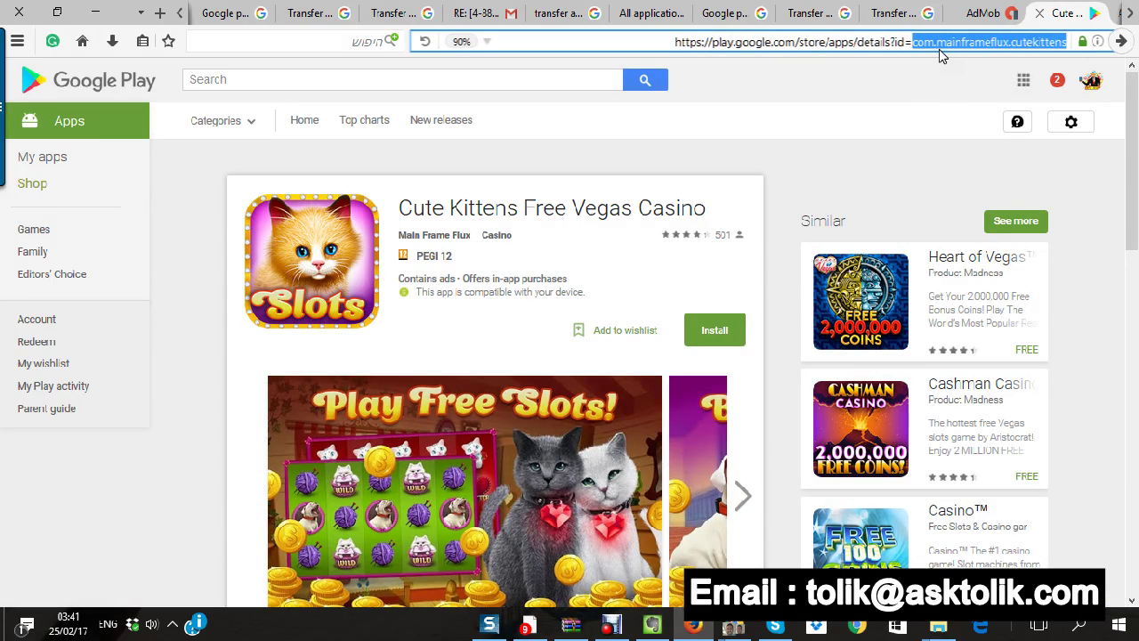
pyautogui.click(912, 42)
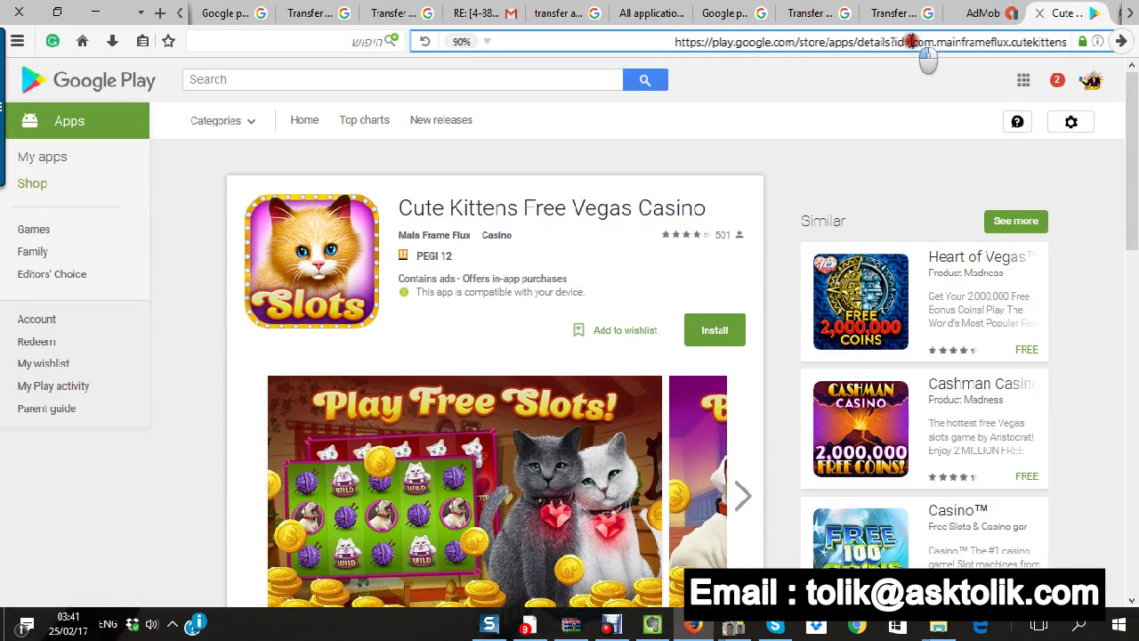
pyautogui.moveTo(912, 42); pyautogui.dragTo(1072, 45)
pyautogui.hotkey('ctrl', 'c')
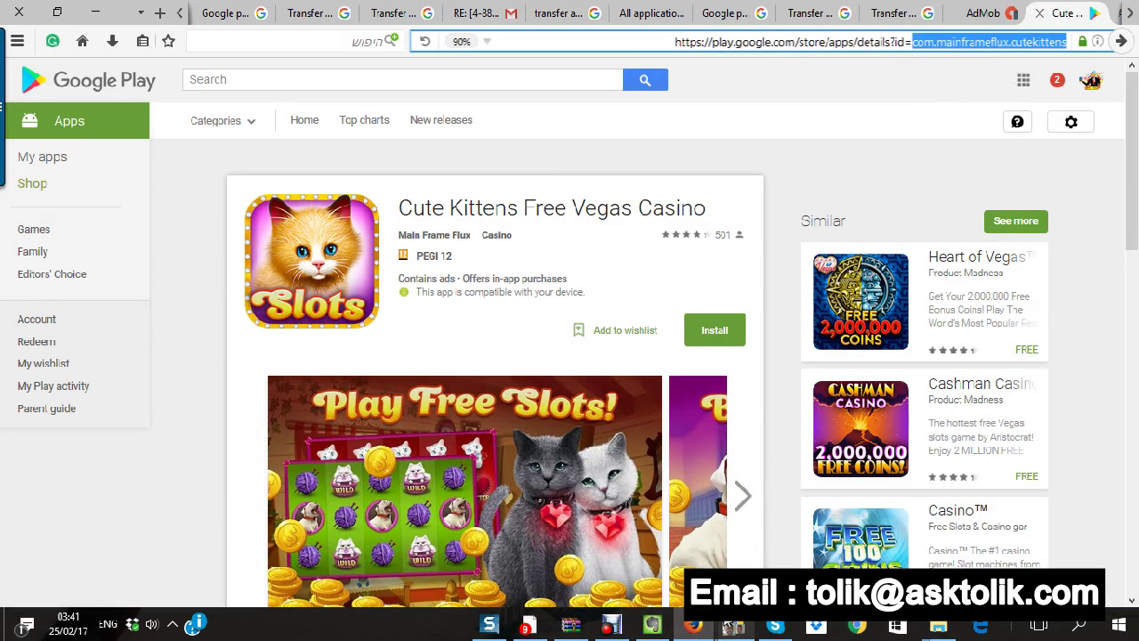
# Step: Close the Google payments center page and paste the copied package name into the transfer form's app and package names field
pyautogui.click(733, 626)
pyautogui.click(792, 540)
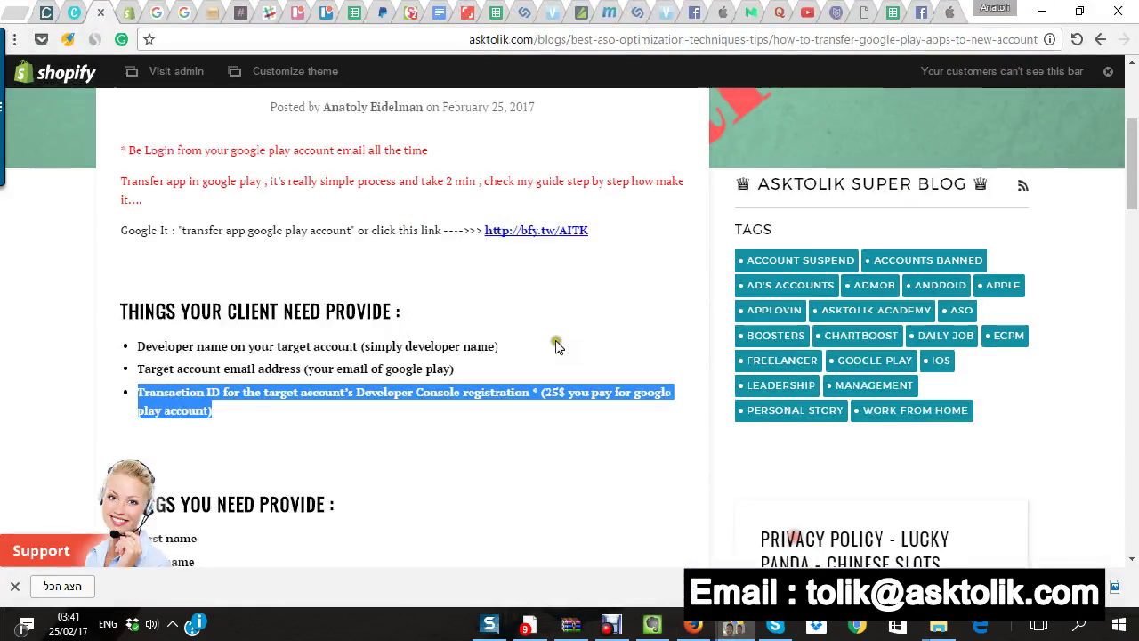
pyautogui.hotkey('alt', 'Tab')
pyautogui.click(265, 16)
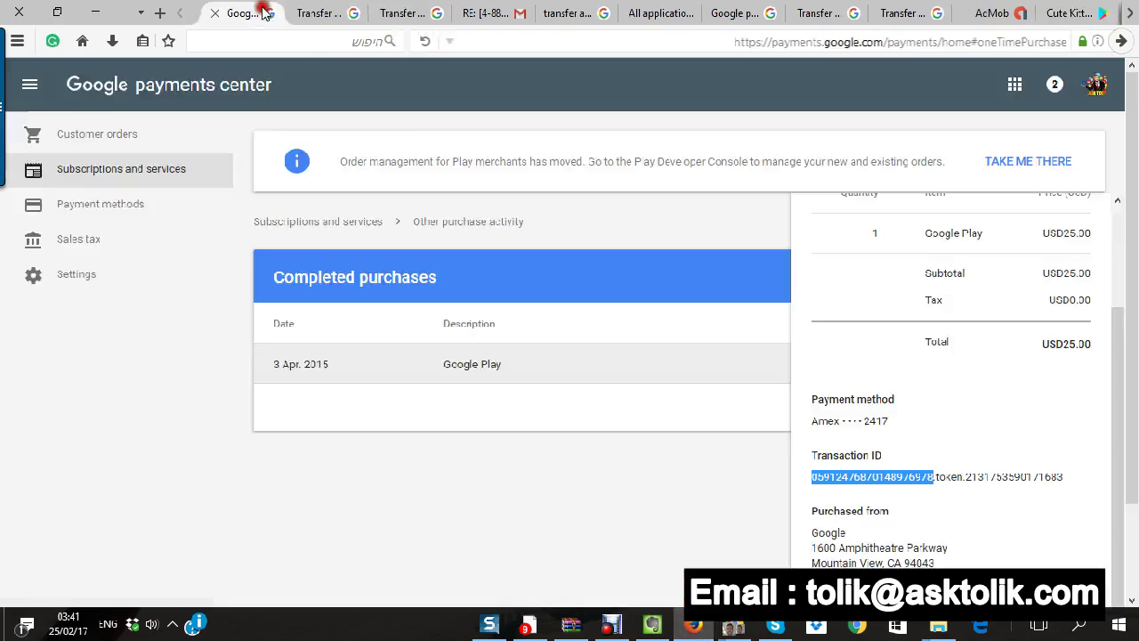
pyautogui.click(217, 14)
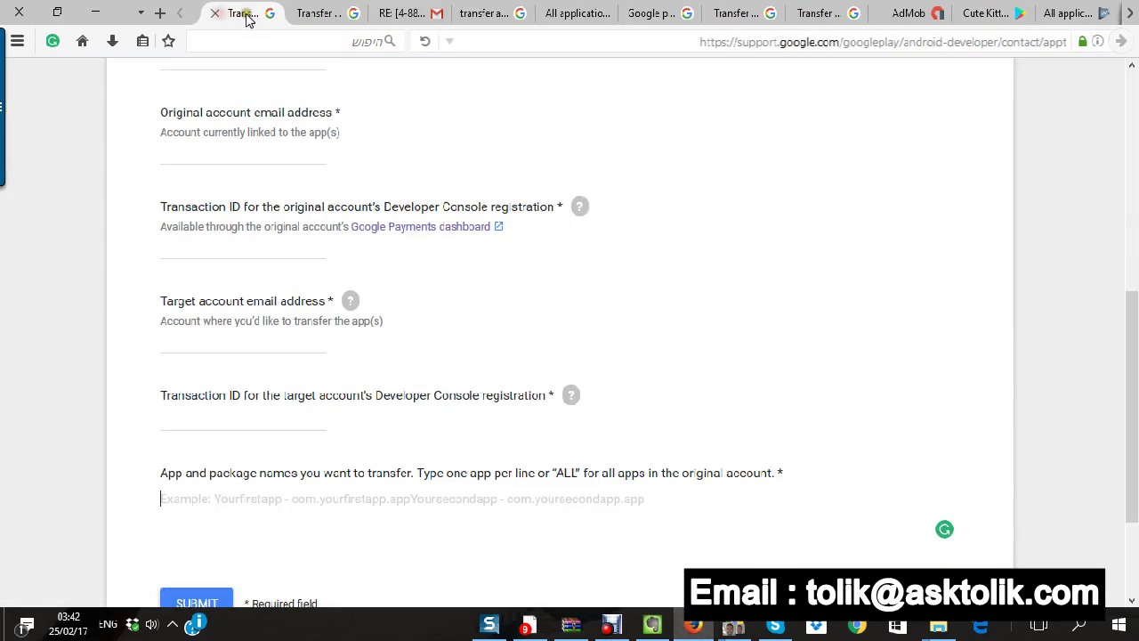
pyautogui.hotkey('ctrl', 'v')
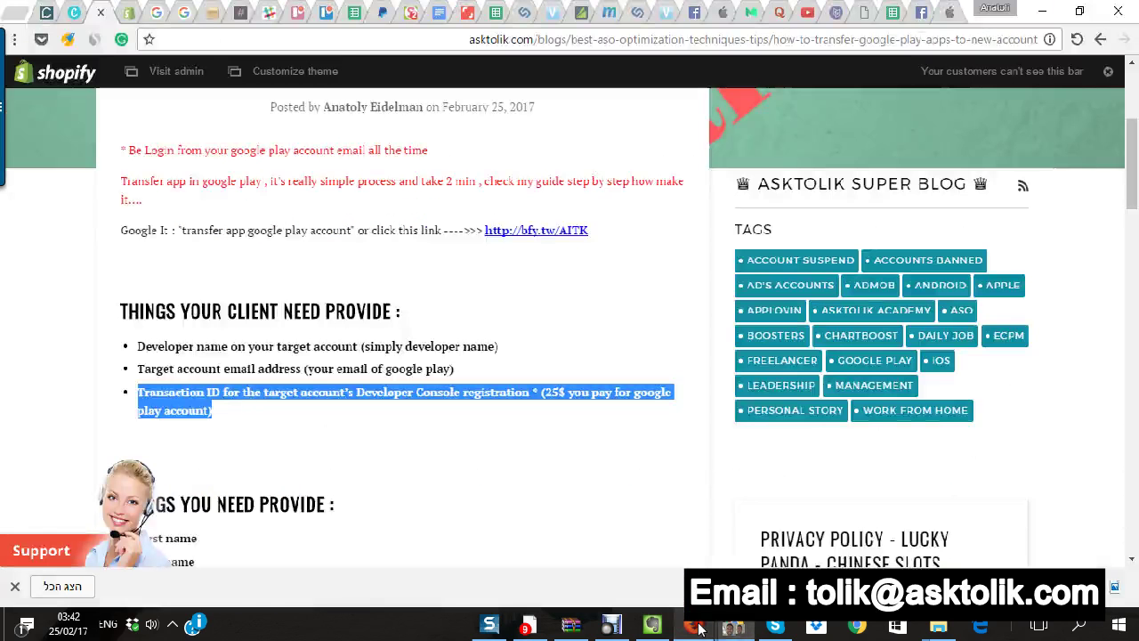
# Step: Examine the sample transfer-completion email in the blog guide in Chrome, enlarging the page to 125% for reading and restoring its size
pyautogui.click(696, 627)
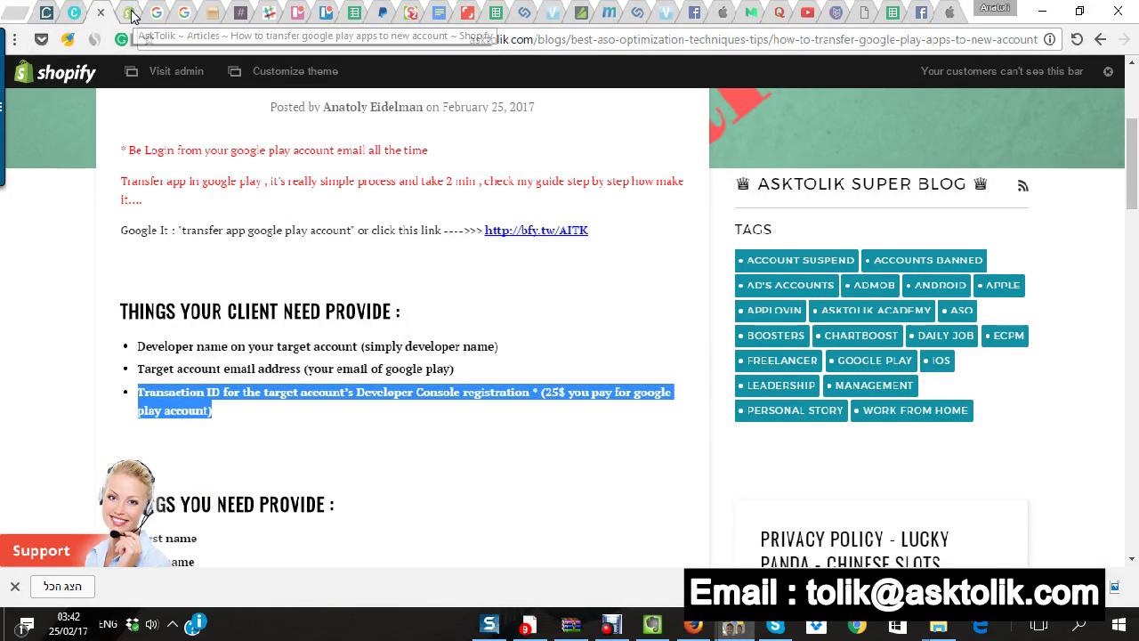
pyautogui.scroll(-6, 267, 303)
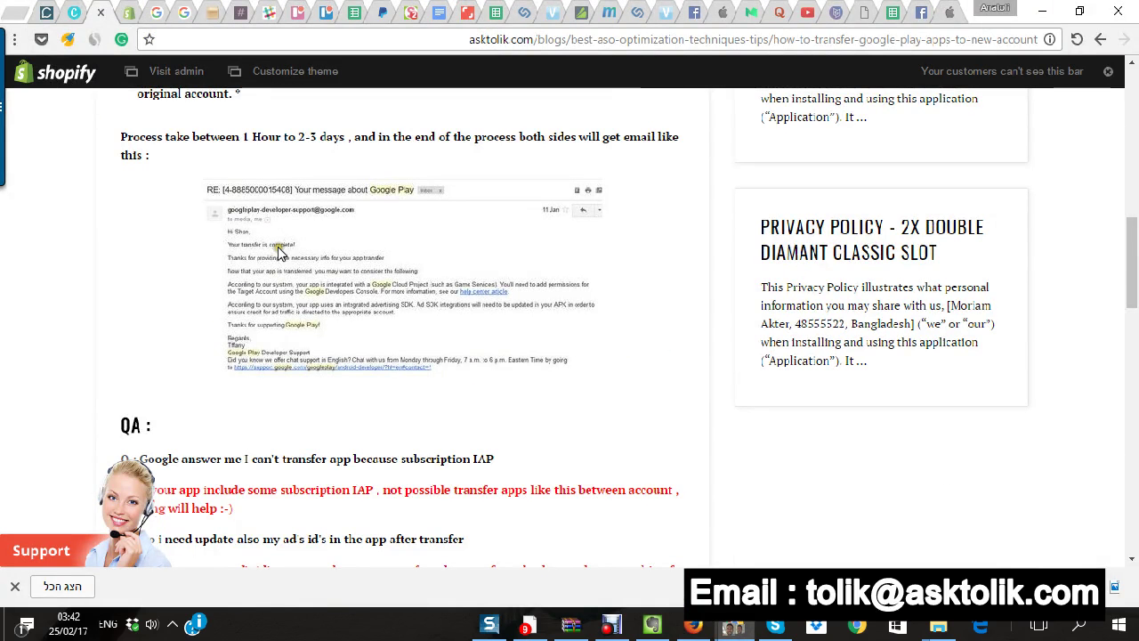
pyautogui.hotkey('ctrl', '+')
pyautogui.hotkey('ctrl', '+')
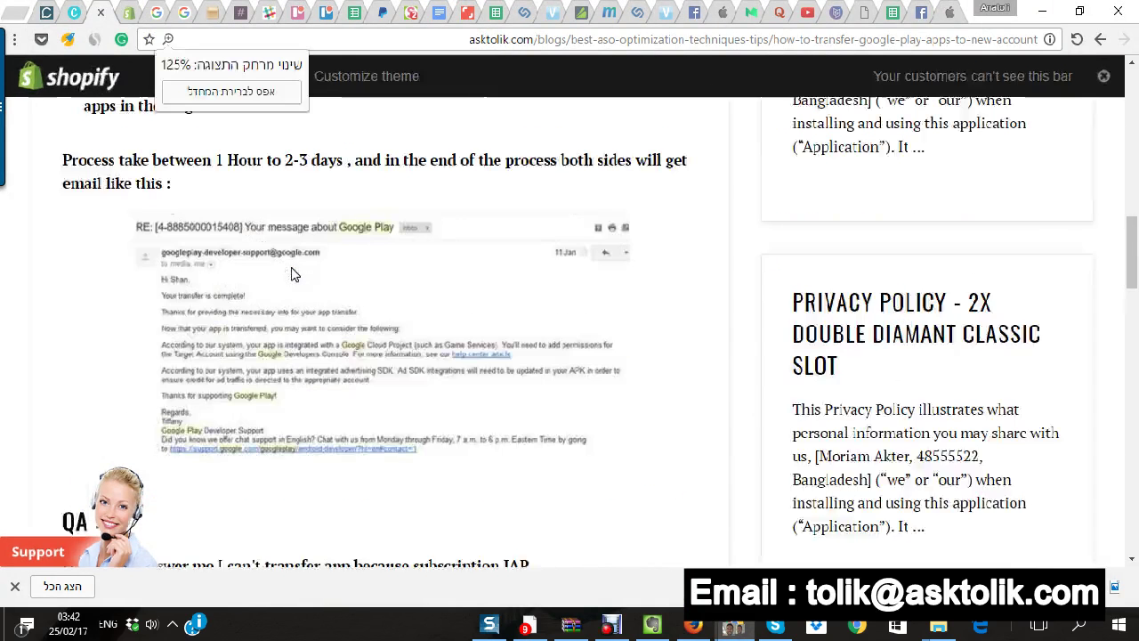
pyautogui.click(286, 267)
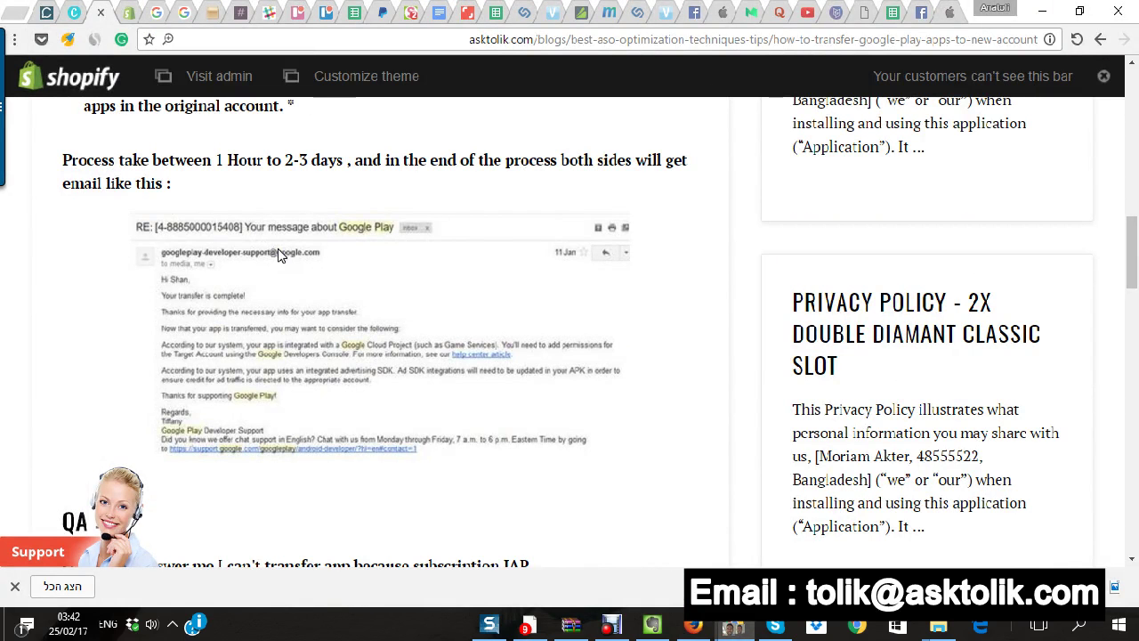
pyautogui.hotkey('ctrl', '-')
pyautogui.hotkey('ctrl', '-')
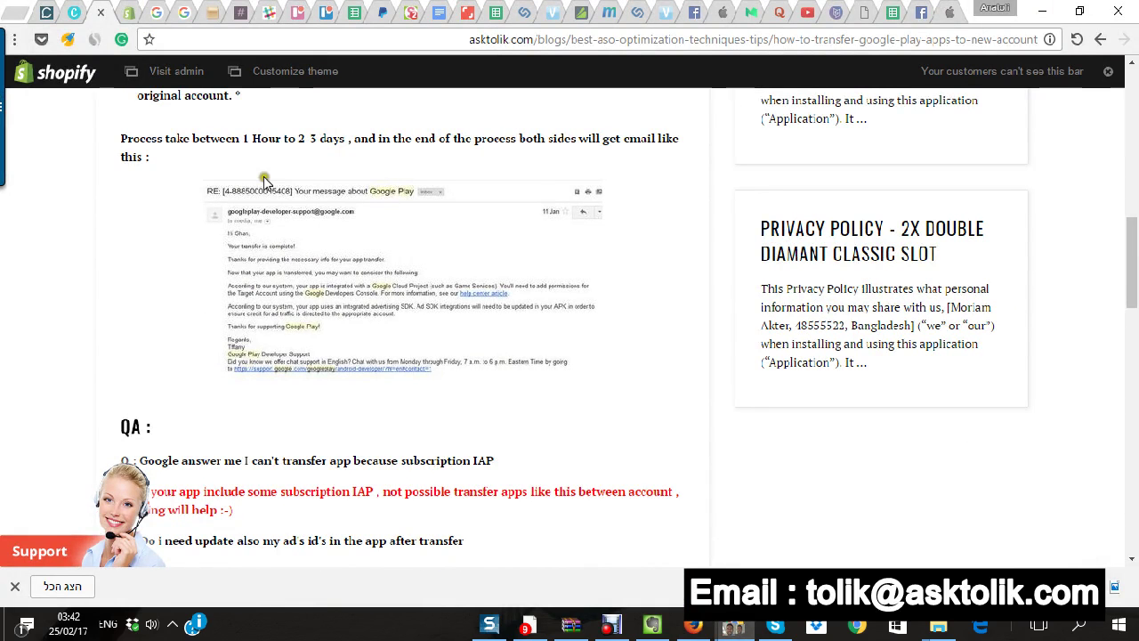
# Step: Review the guide's note on transfer processing time and read through its QA section to the help contact at the end
pyautogui.click(289, 145)
pyautogui.click(389, 151)
pyautogui.scroll(-3, 392, 158)
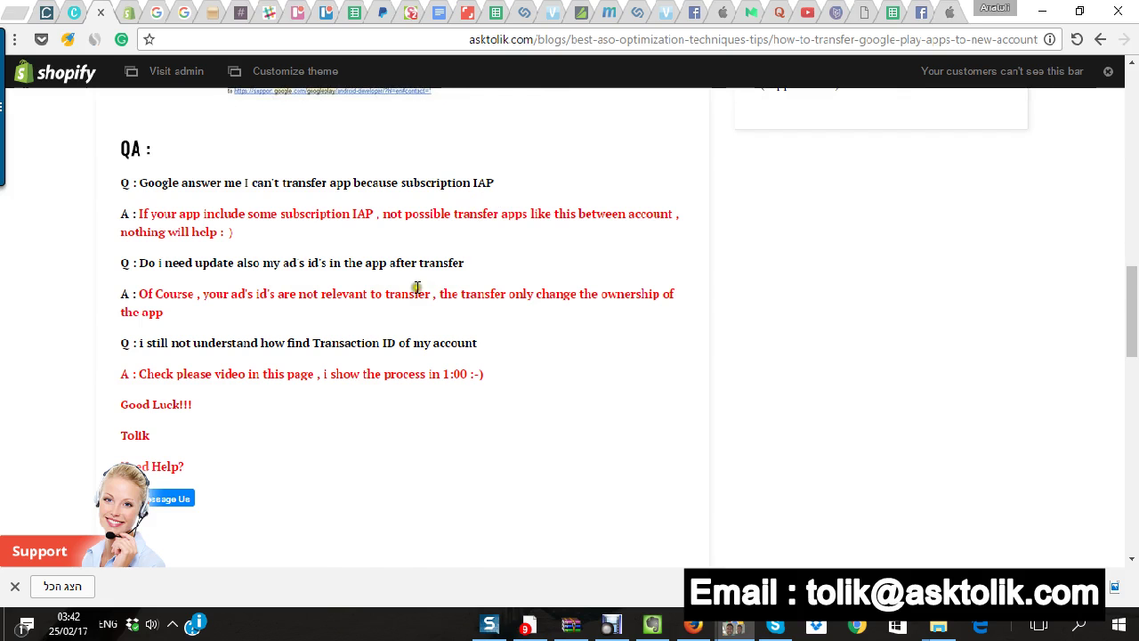
pyautogui.scroll(-2, 365, 307)
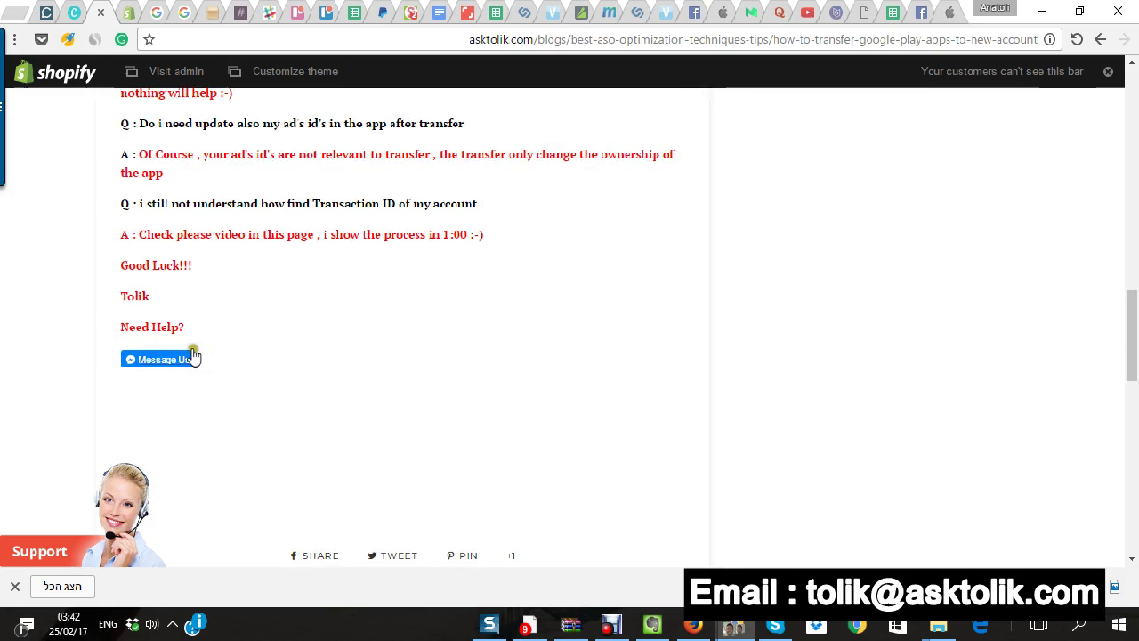